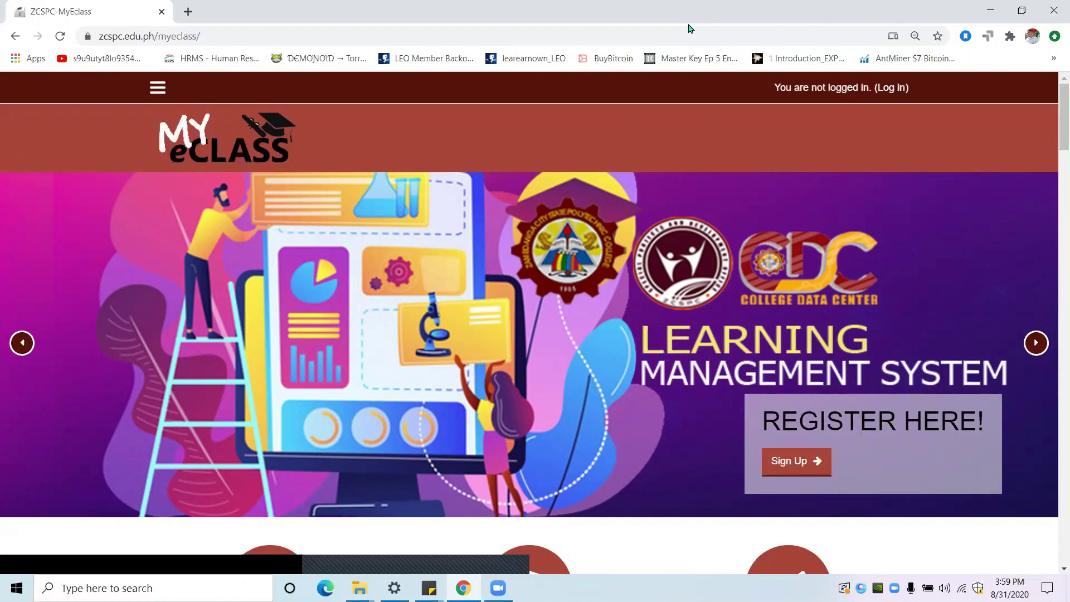
- Reload the MyeClass home page and open the new account signup form
{"action": "left_click", "coordinate": [163, 37]}
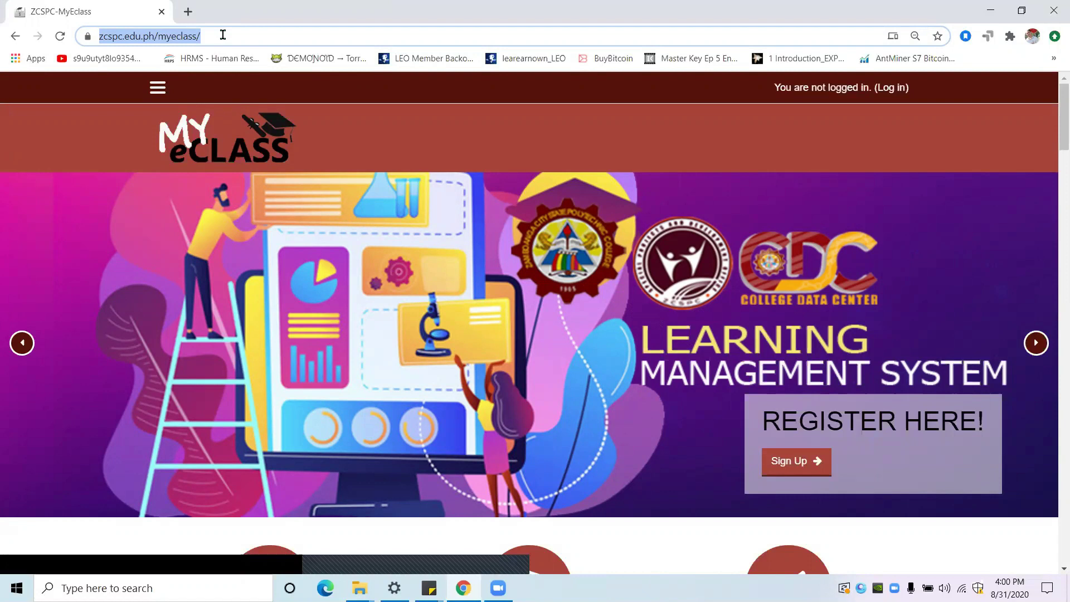
{"action": "key", "text": "End"}
{"action": "key", "text": "Return"}
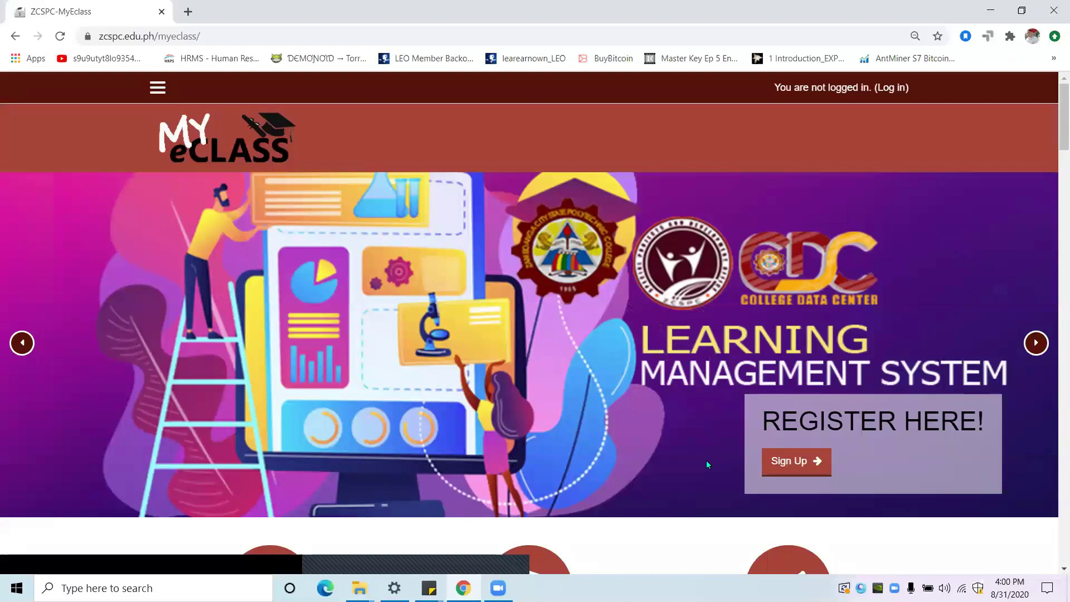
{"action": "left_click", "coordinate": [795, 466]}
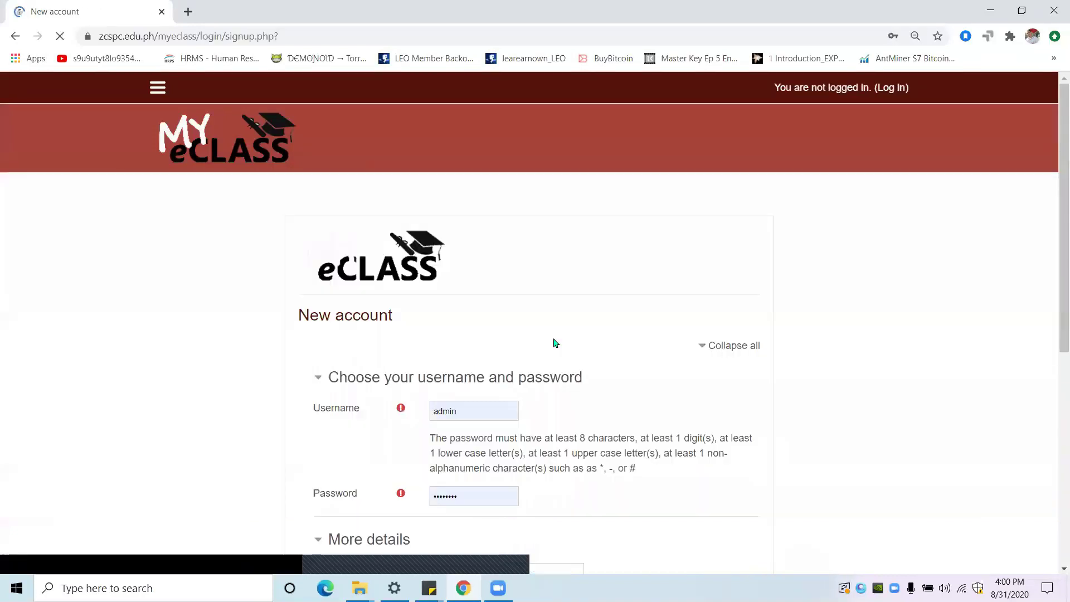
{"action": "mouse_move", "coordinate": [1053, 231]}
{"action": "left_mouse_down"}
{"action": "mouse_move", "coordinate": [1053, 370]}
{"action": "mouse_move", "coordinate": [1055, 246]}
{"action": "left_mouse_up"}
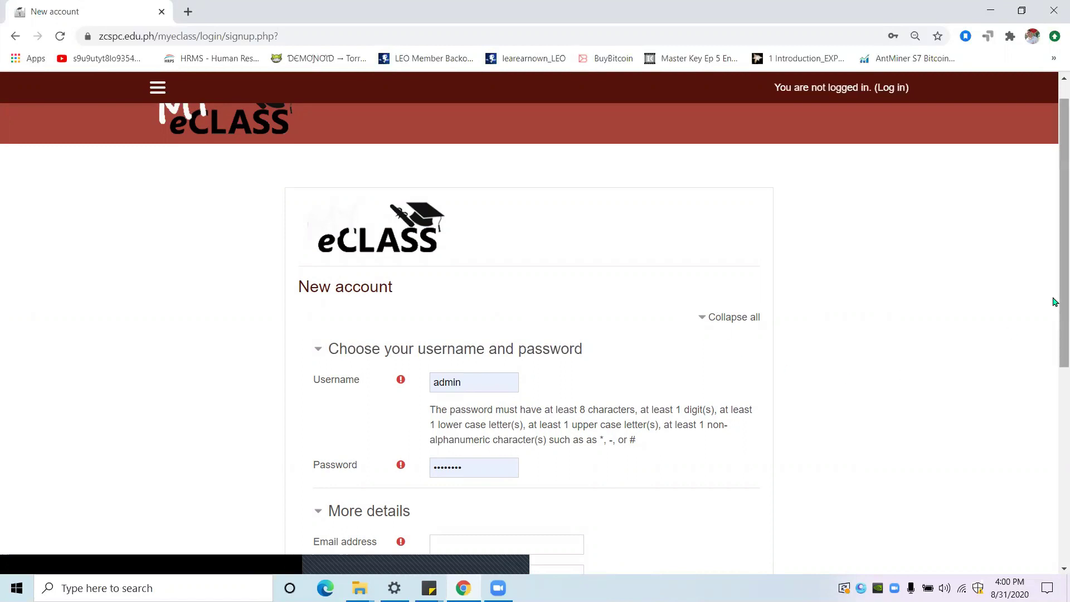
{"action": "left_click_drag", "start_coordinate": [1053, 304], "coordinate": [1054, 333]}
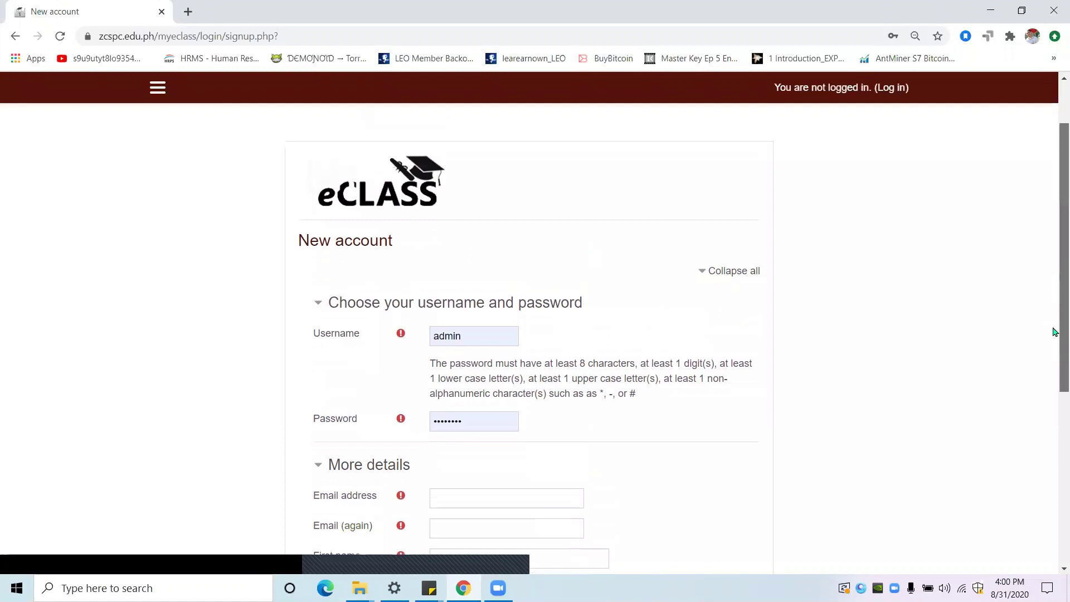
- Replace the autofilled username 'admin' with 'Jeferdson' and move on to the Password field
{"action": "double_click", "coordinate": [477, 333]}
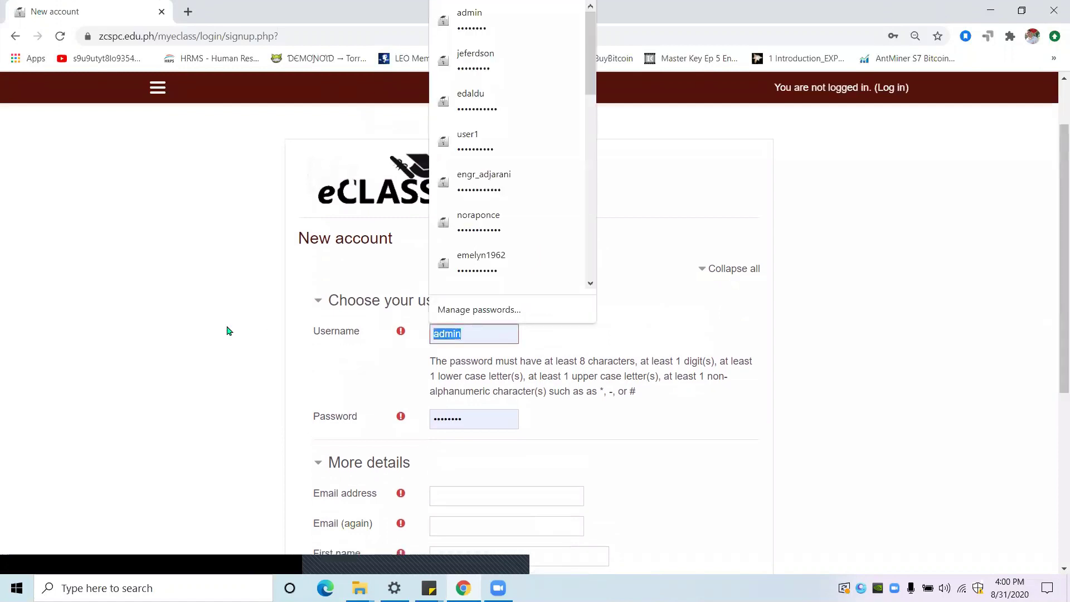
{"action": "type", "text": "j"}
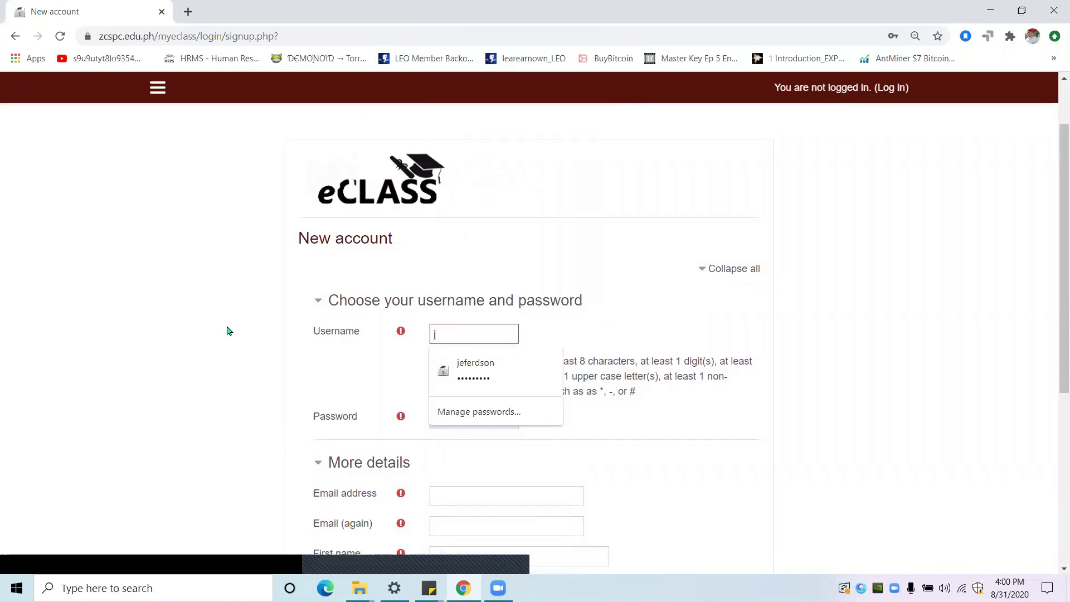
{"action": "key", "text": "BackSpace"}
{"action": "type", "text": "j"}
{"action": "key", "text": "BackSpace"}
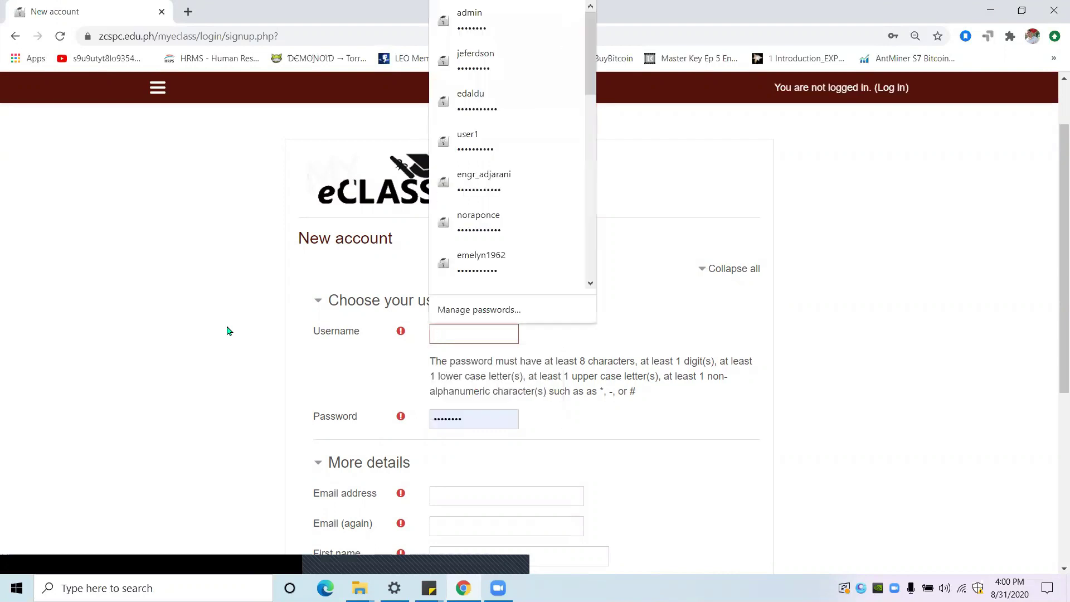
{"action": "type", "text": "Jer"}
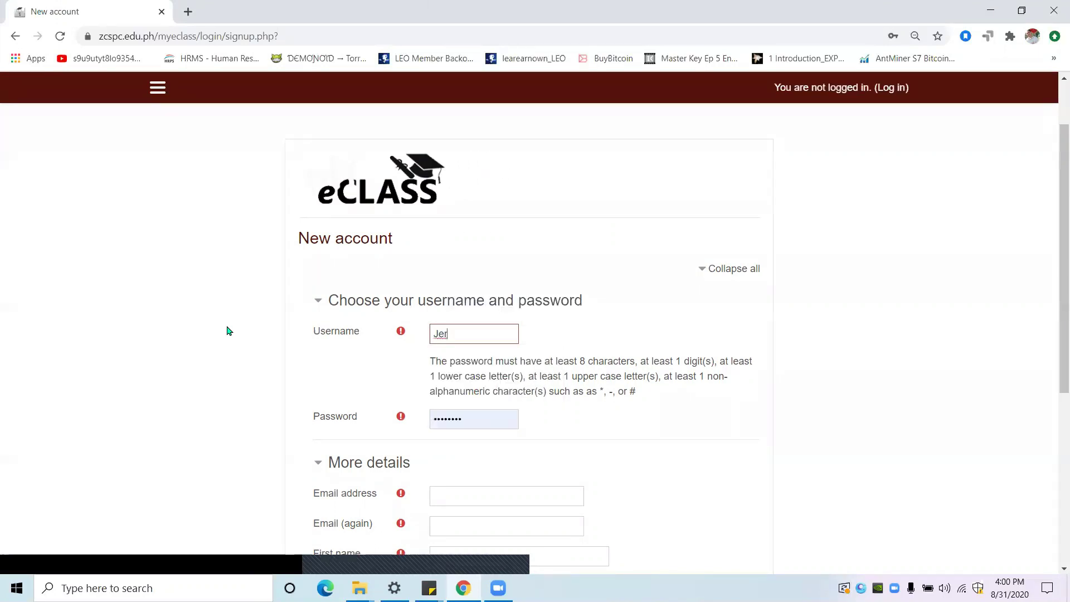
{"action": "key", "text": "BackSpace"}
{"action": "type", "text": "ferd"}
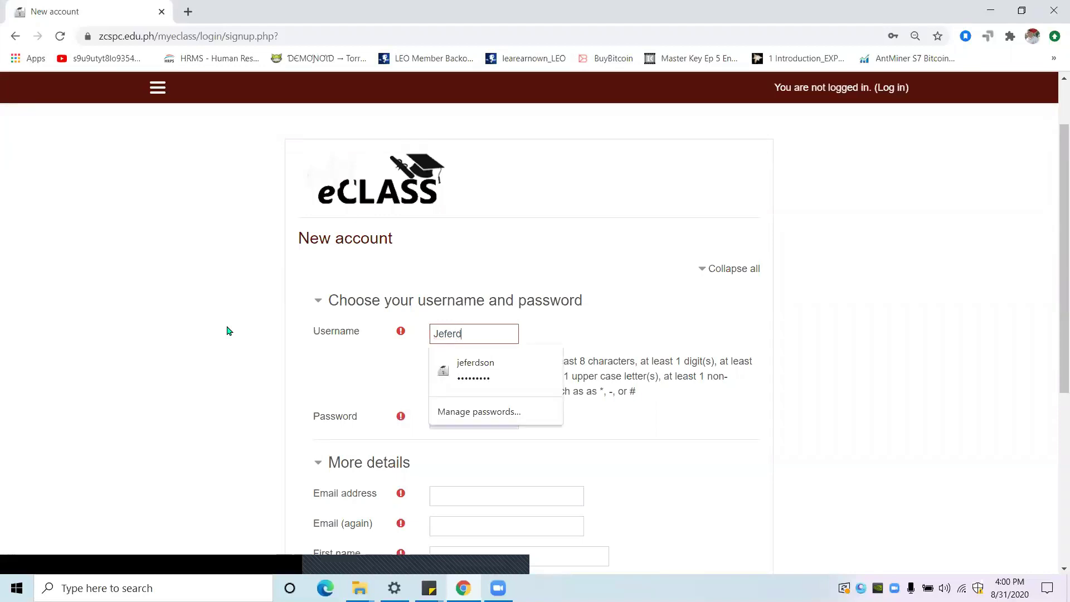
{"action": "type", "text": "son"}
{"action": "key", "text": "Tab"}
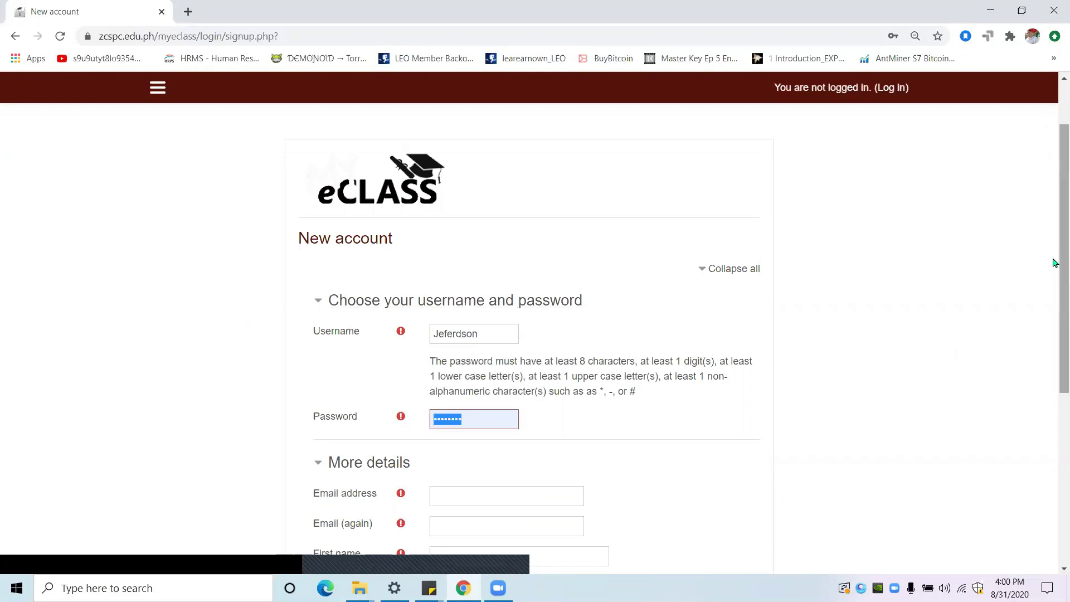
{"action": "left_click_drag", "start_coordinate": [1055, 263], "coordinate": [1053, 234]}
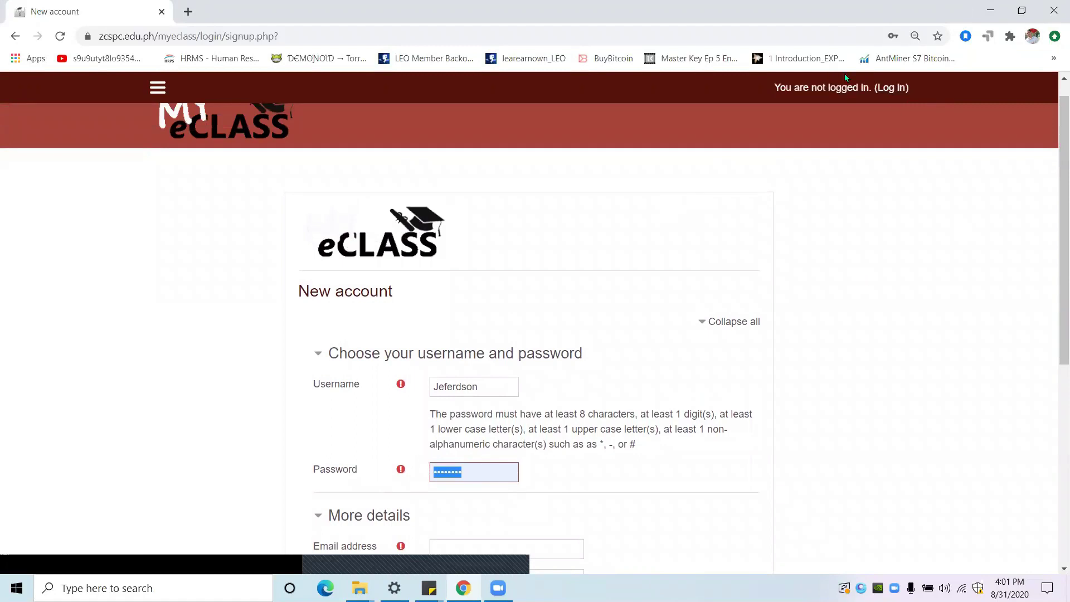
{"action": "left_click_drag", "start_coordinate": [1055, 351], "coordinate": [1054, 409]}
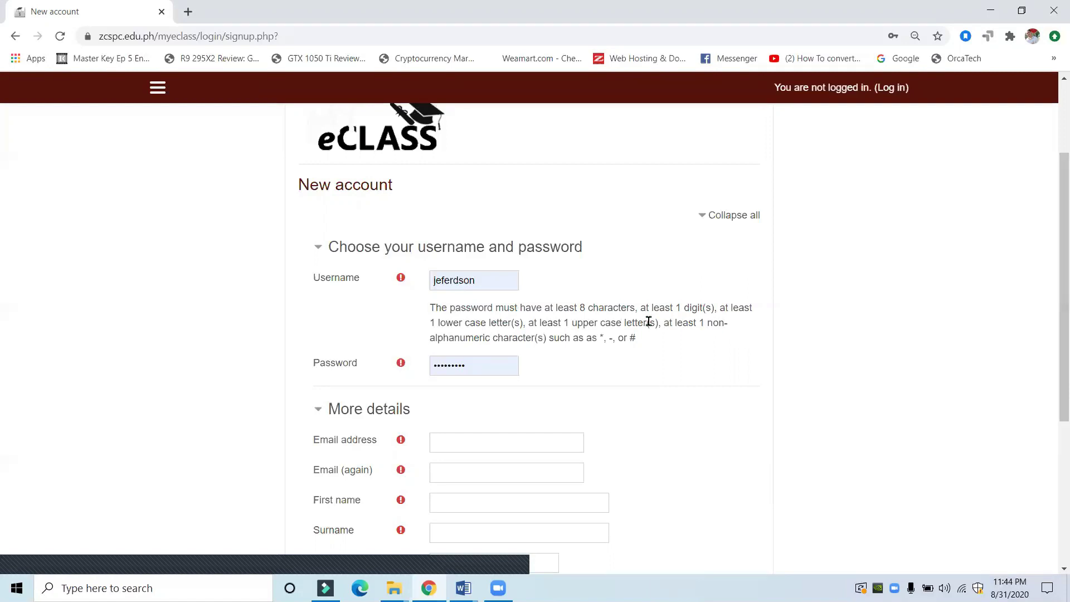
{"action": "left_click_drag", "start_coordinate": [664, 322], "coordinate": [740, 328]}
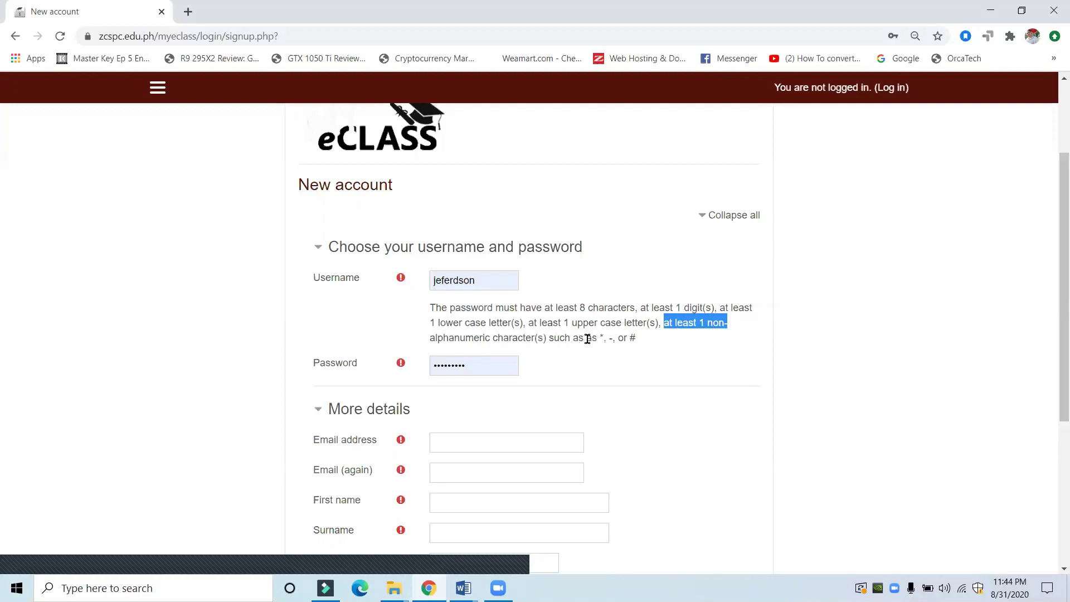
{"action": "left_click_drag", "start_coordinate": [594, 338], "coordinate": [599, 338]}
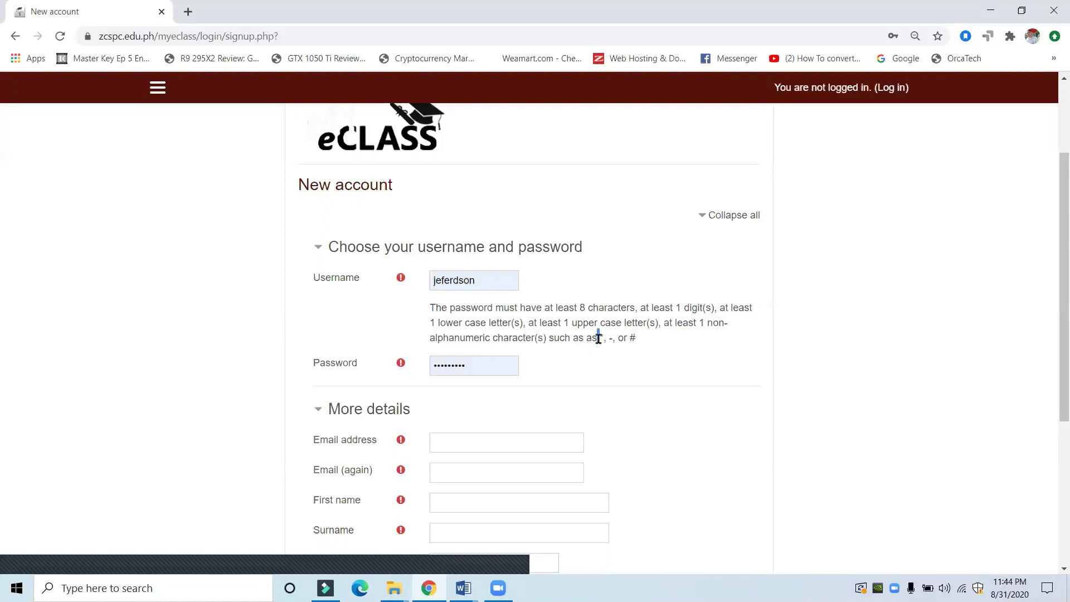
{"action": "left_click", "coordinate": [614, 340]}
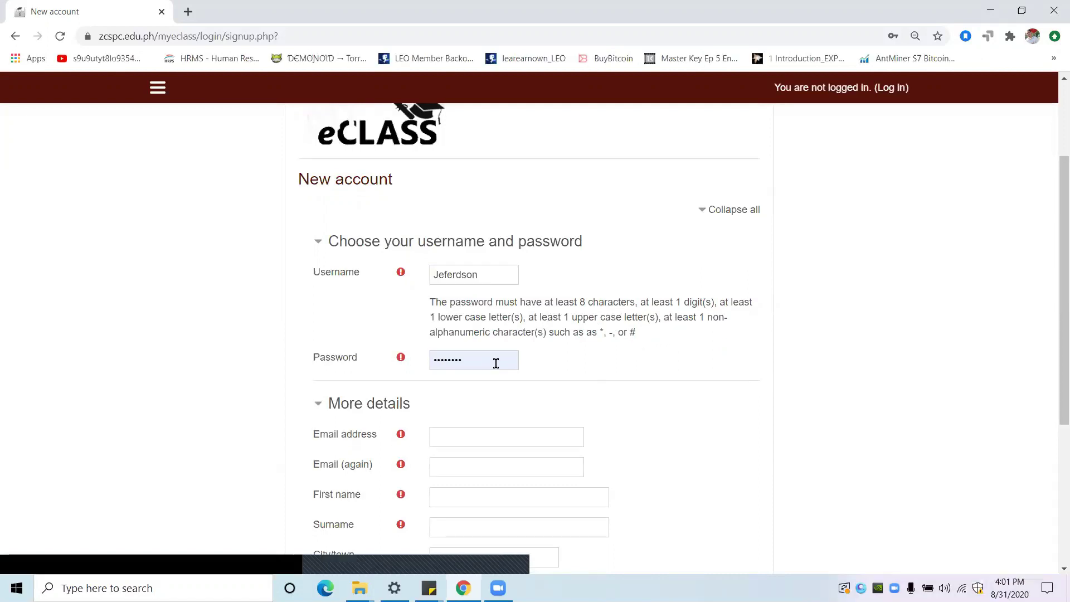
- Clear the autofilled password and start typing a new password in the Password field
{"action": "left_click", "coordinate": [495, 362]}
{"action": "key", "text": "BackSpace"}
{"action": "key", "text": "BackSpace"}
{"action": "key", "text": "BackSpace"}
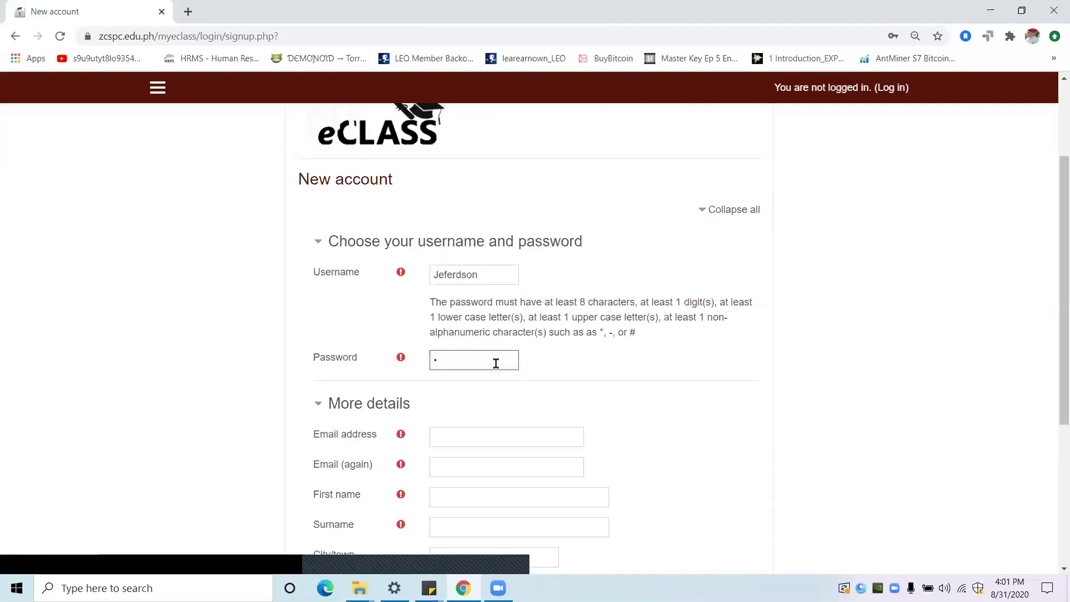
{"action": "key", "text": "BackSpace"}
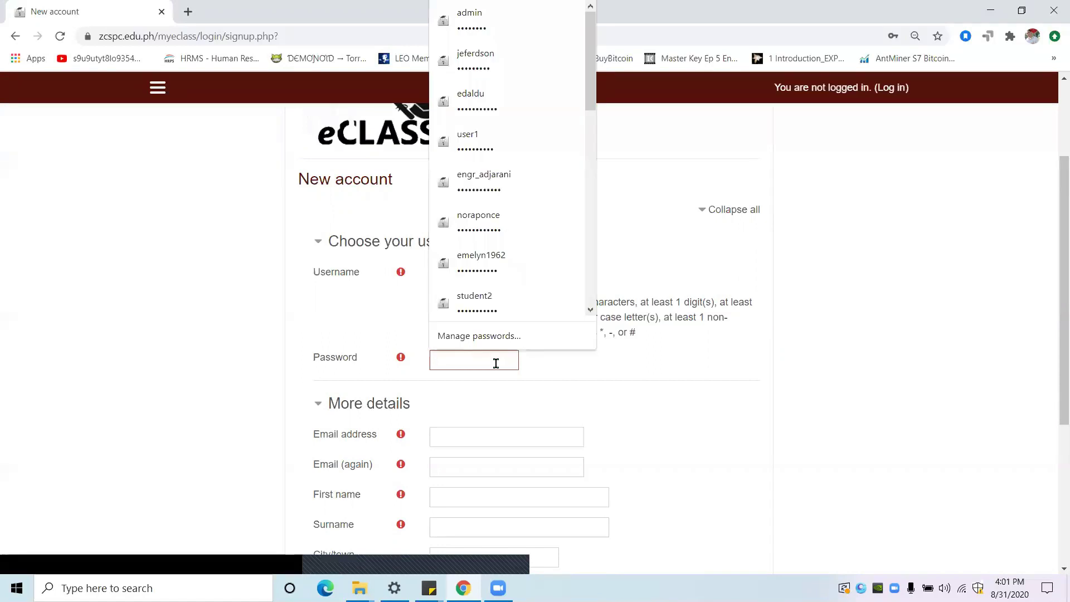
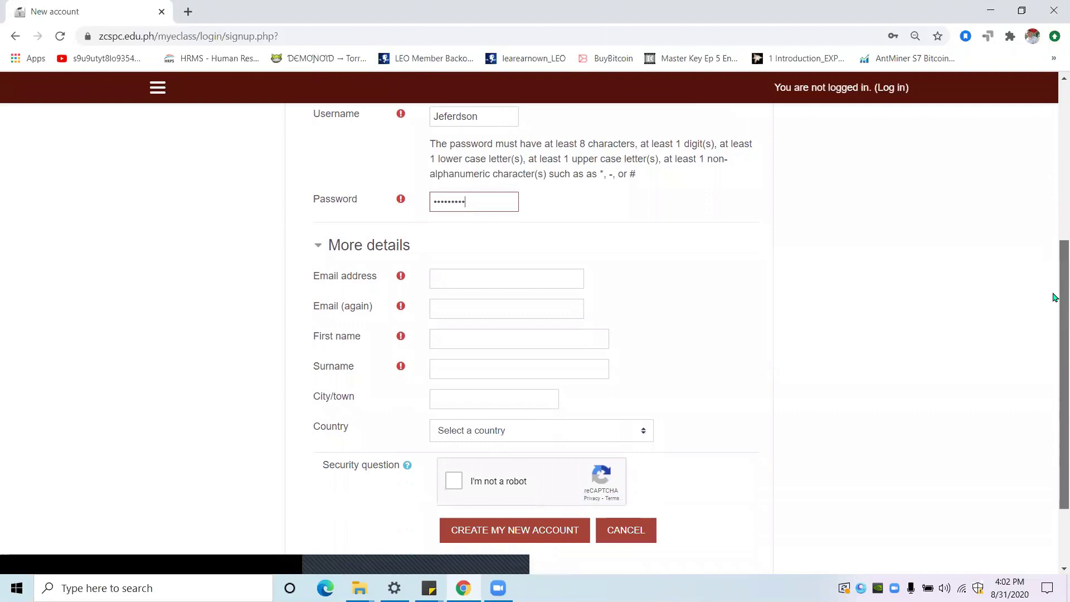
- Enter the student's e-mail address and paste the same address into Email (again)
{"action": "left_click", "coordinate": [466, 283]}
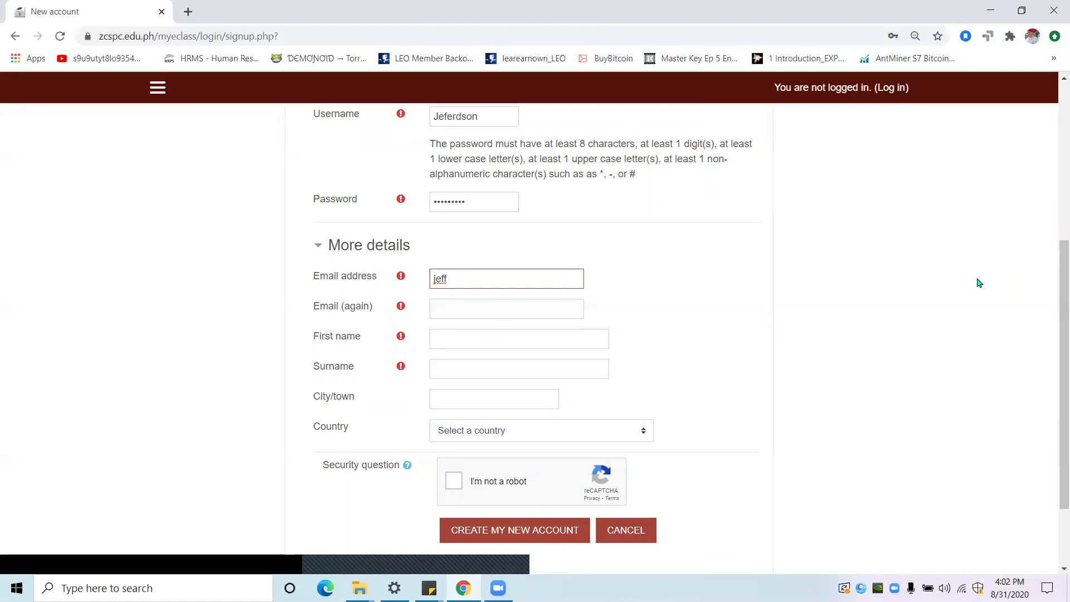
{"action": "type", "text": "@zcs"}
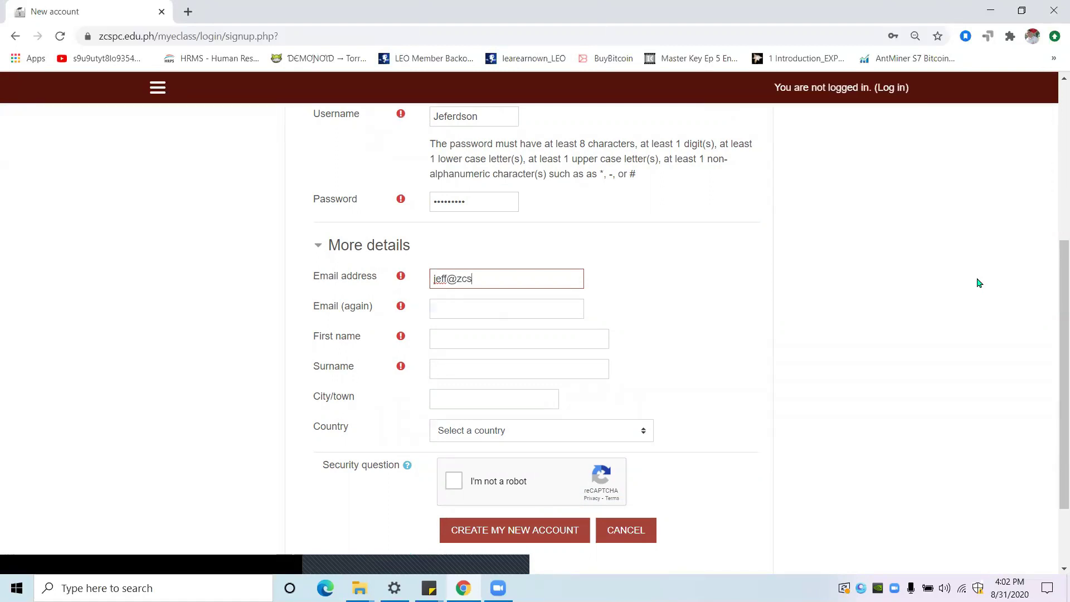
{"action": "type", "text": "pc.edu.ph"}
{"action": "key", "text": "ctrl+a"}
{"action": "key", "text": "ctrl+c"}
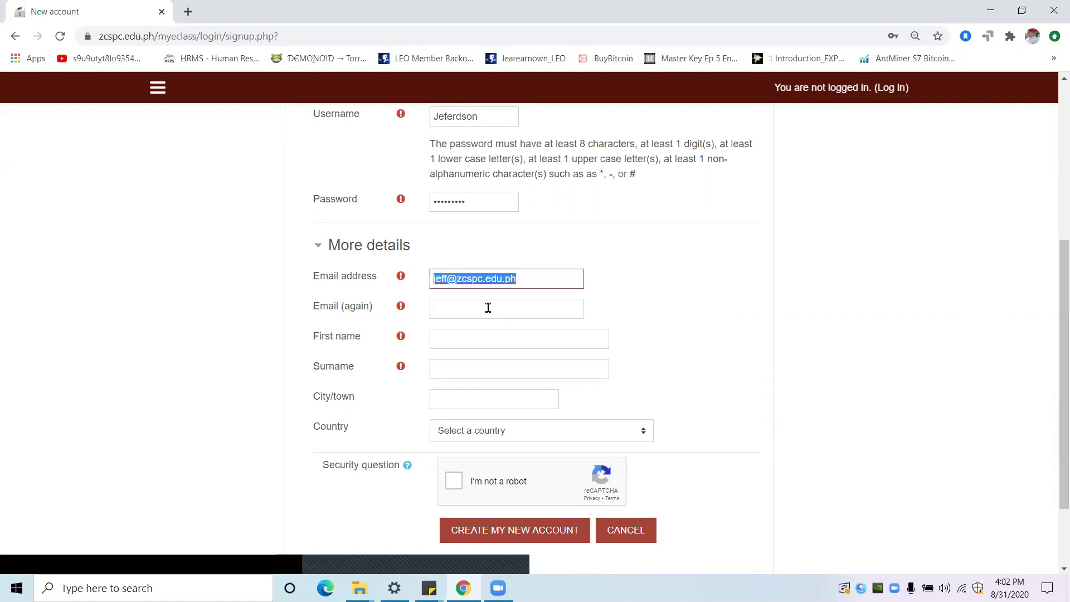
{"action": "left_click", "coordinate": [487, 309]}
{"action": "key", "text": "ctrl+v"}
- Fill in the student's first name and surname
{"action": "left_click", "coordinate": [510, 338]}
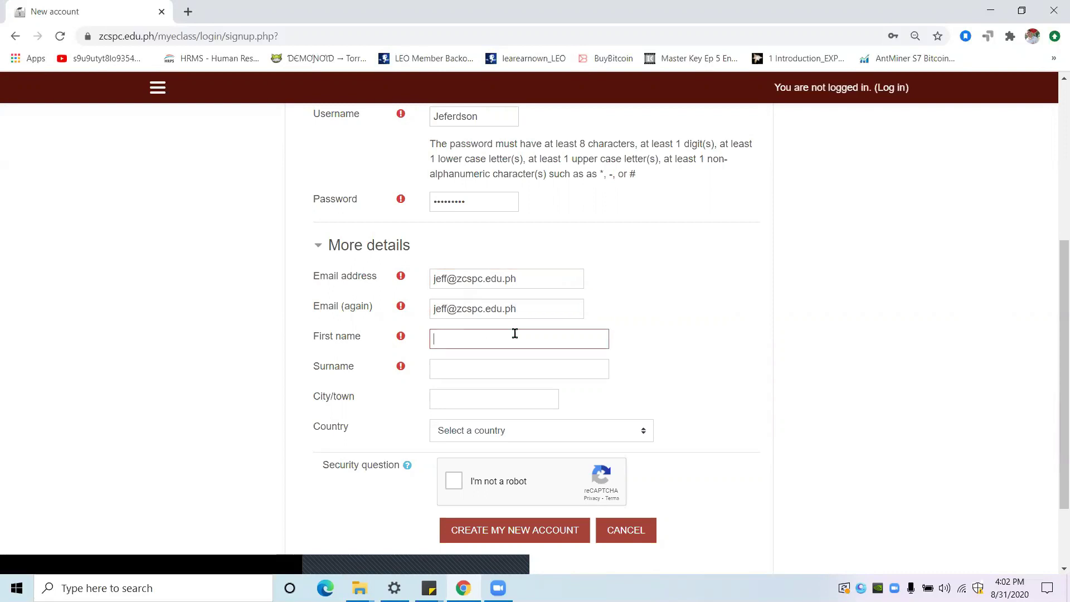
{"action": "key", "text": "Tab"}
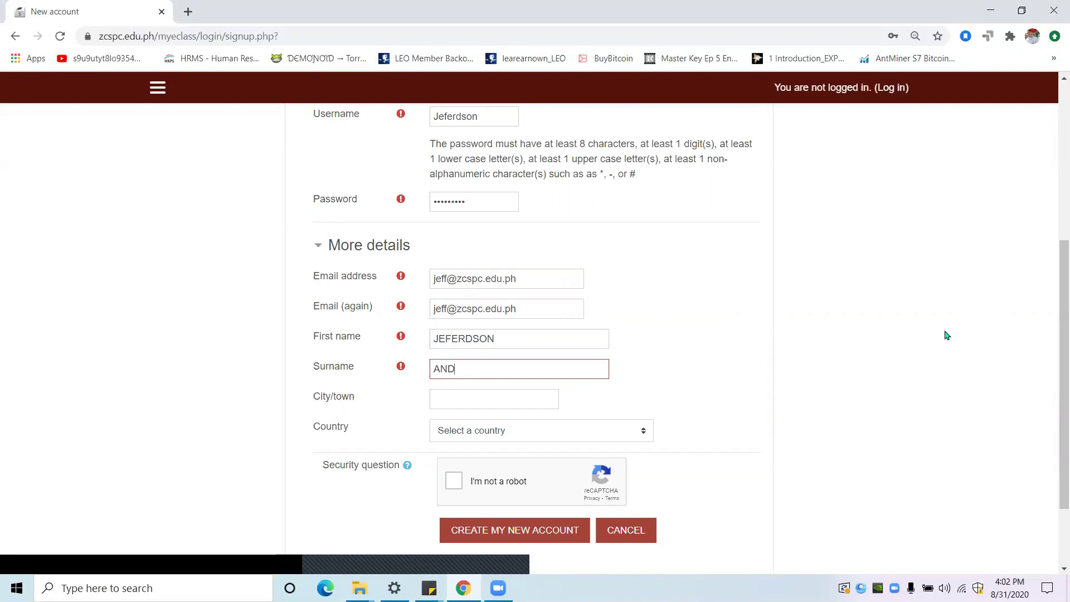
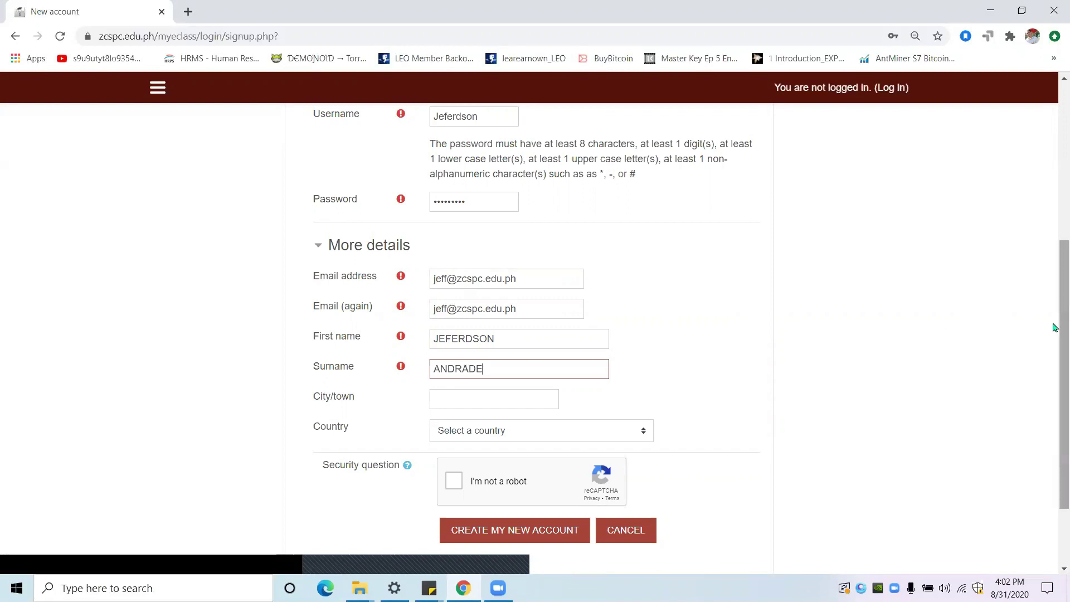
{"action": "left_click_drag", "start_coordinate": [1058, 328], "coordinate": [1053, 356]}
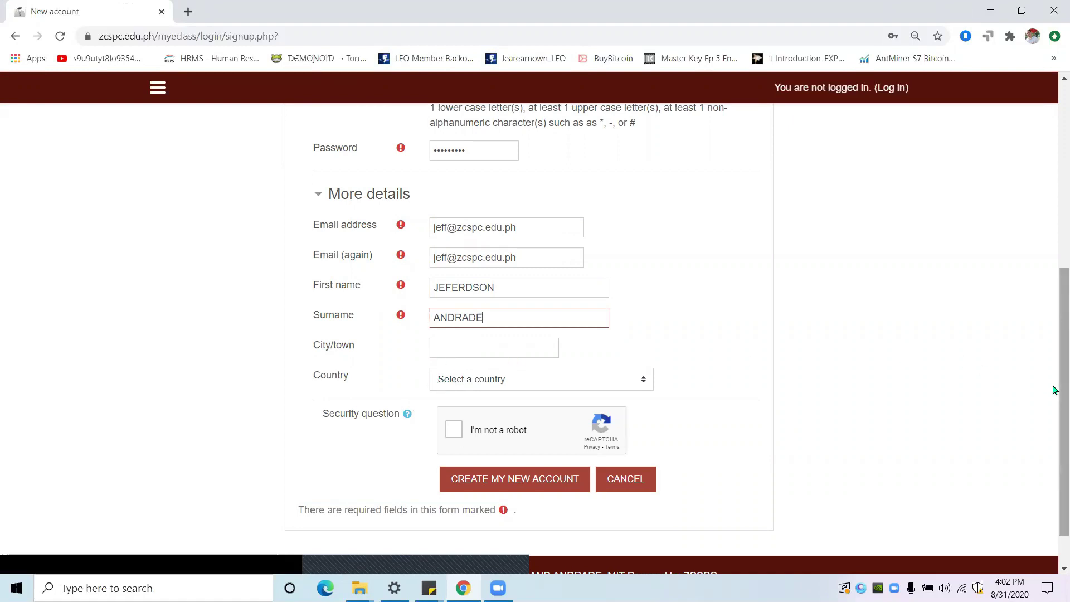
{"action": "left_click_drag", "start_coordinate": [1057, 385], "coordinate": [1053, 310]}
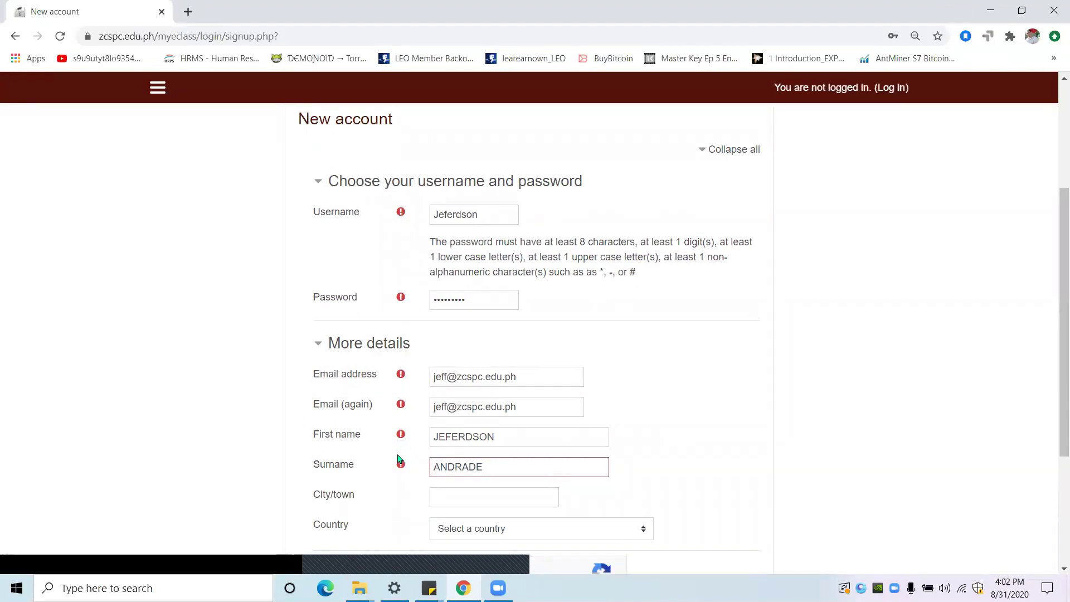
{"action": "left_click", "coordinate": [442, 213]}
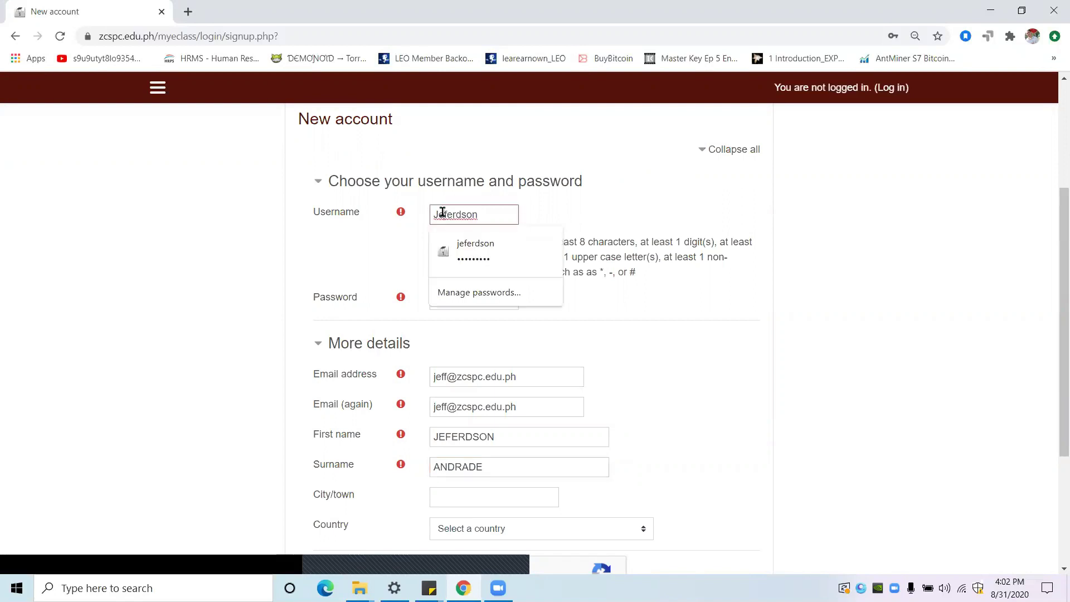
{"action": "left_click", "coordinate": [490, 244]}
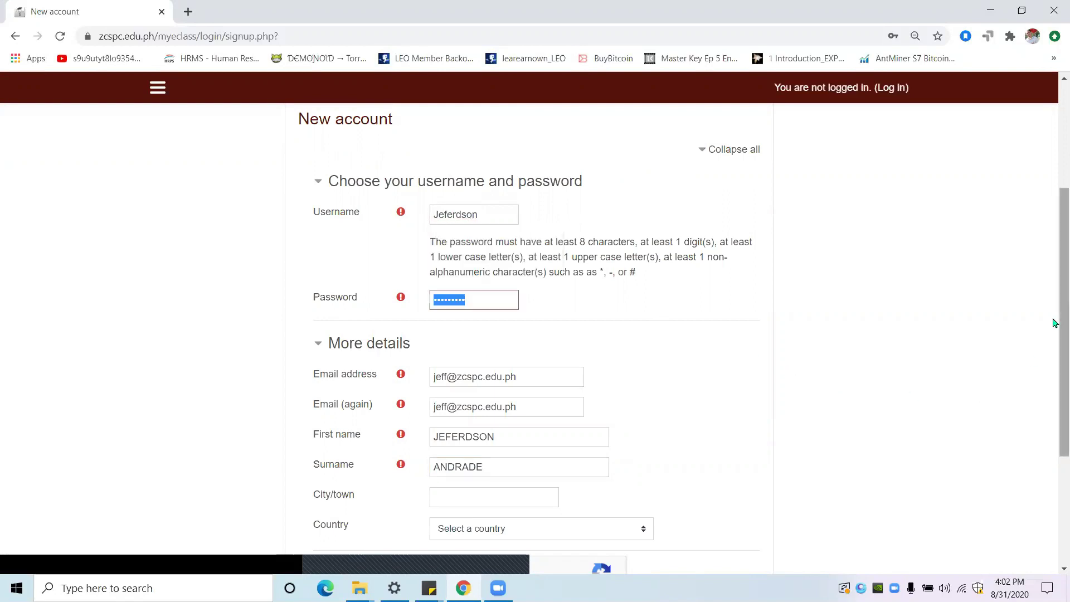
{"action": "left_click_drag", "start_coordinate": [1054, 322], "coordinate": [1054, 357]}
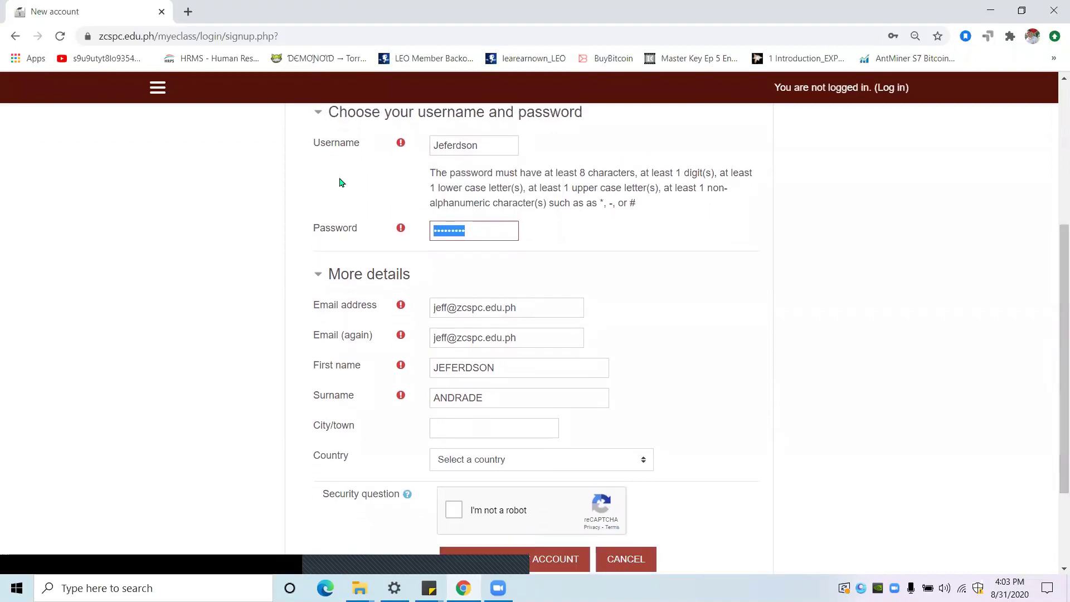
{"action": "left_click", "coordinate": [475, 146]}
{"action": "left_click", "coordinate": [934, 330]}
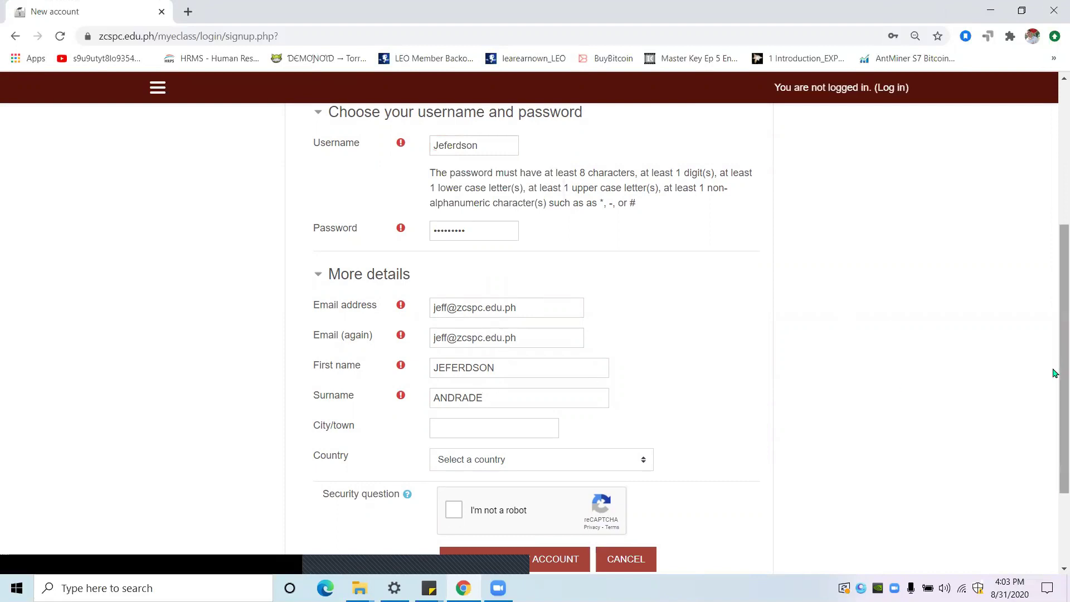
{"action": "left_click_drag", "start_coordinate": [1055, 372], "coordinate": [1055, 398]}
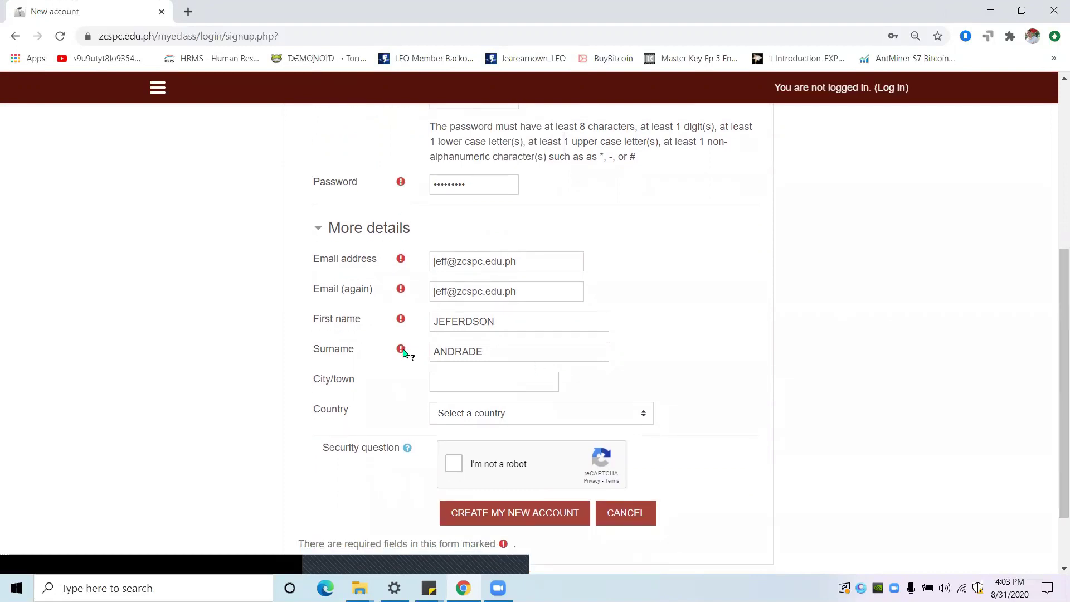
{"action": "left_click", "coordinate": [438, 379]}
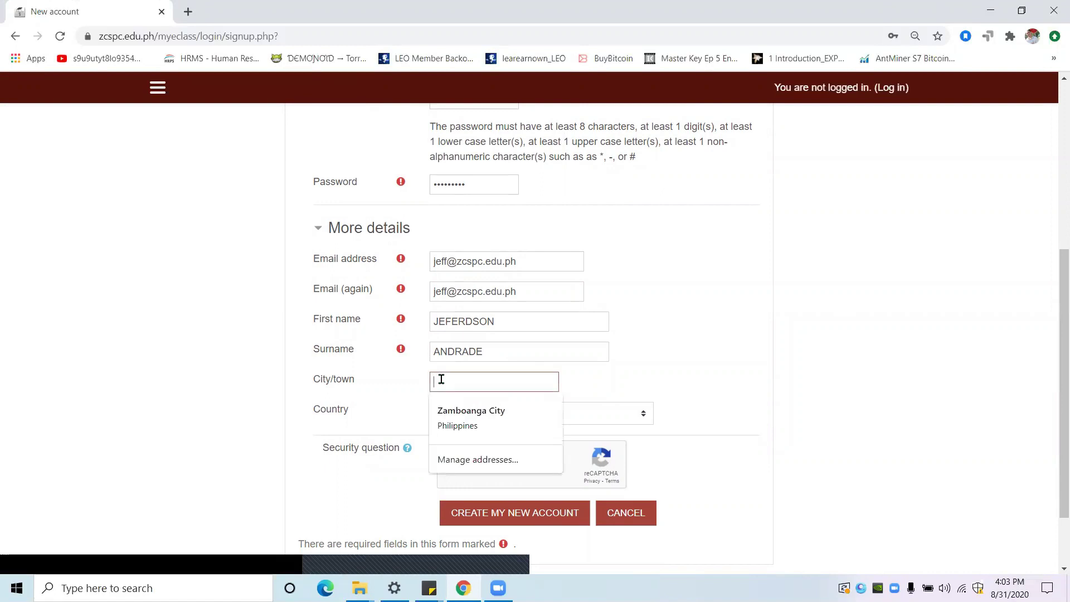
{"action": "left_click", "coordinate": [391, 393]}
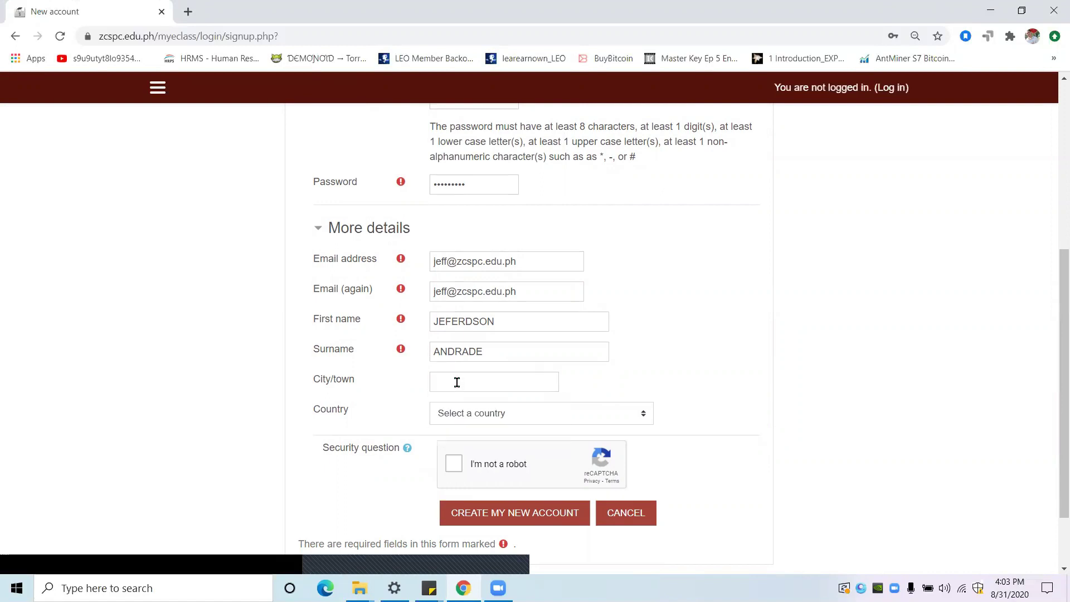
{"action": "left_click_drag", "start_coordinate": [1055, 402], "coordinate": [1054, 455]}
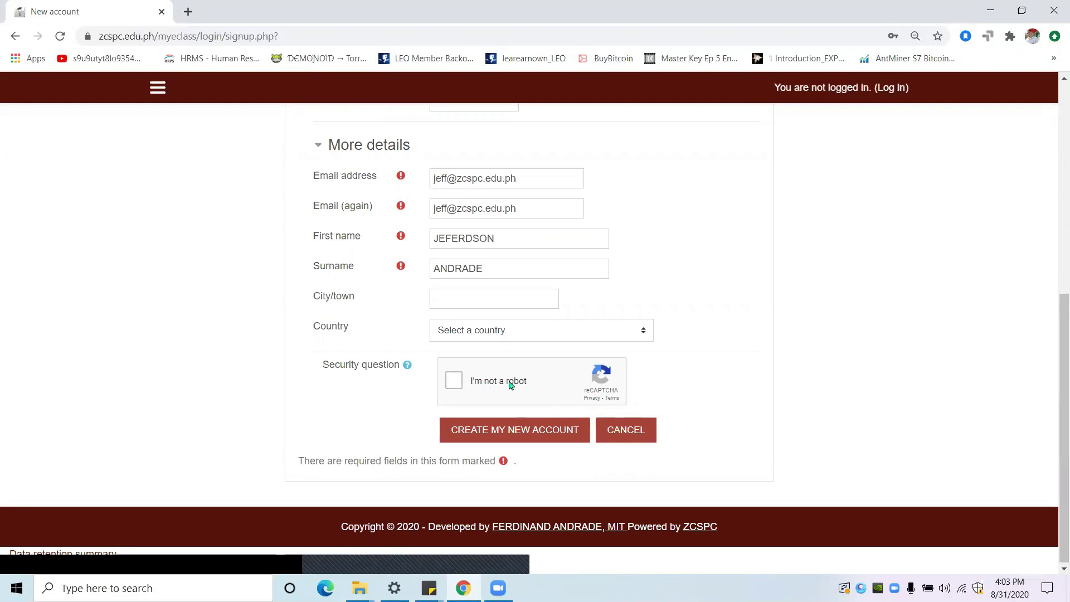
- Pass the robot check and submit, revealing the 'Only lowercase letters allowed' username error
{"action": "left_click", "coordinate": [454, 384]}
{"action": "left_click", "coordinate": [530, 432]}
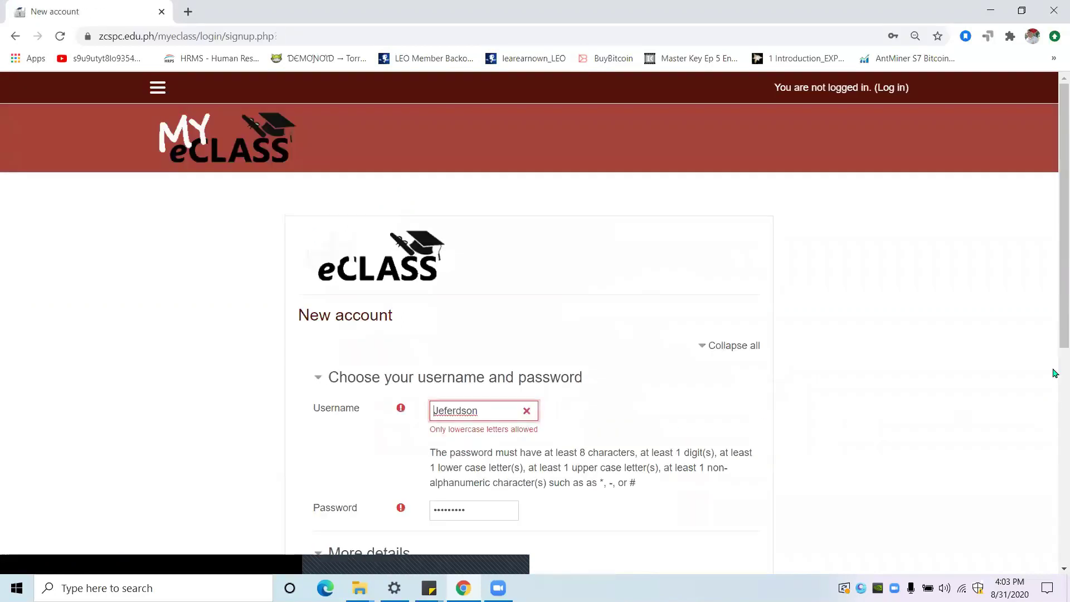
{"action": "left_click_drag", "start_coordinate": [1055, 307], "coordinate": [1055, 354]}
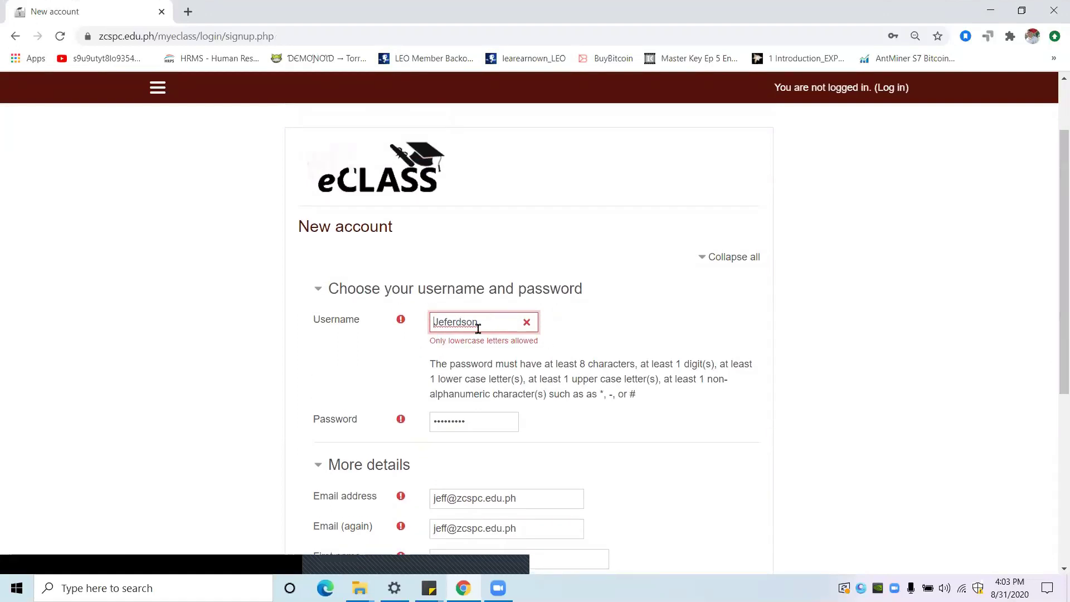
{"action": "left_click", "coordinate": [444, 342]}
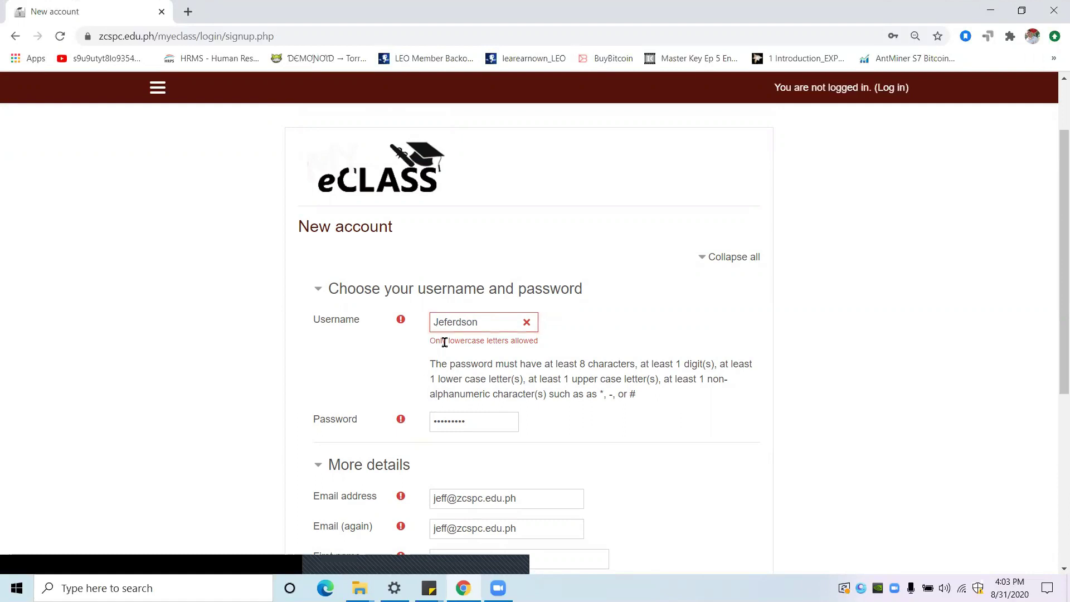
{"action": "left_click_drag", "start_coordinate": [444, 342], "coordinate": [558, 346]}
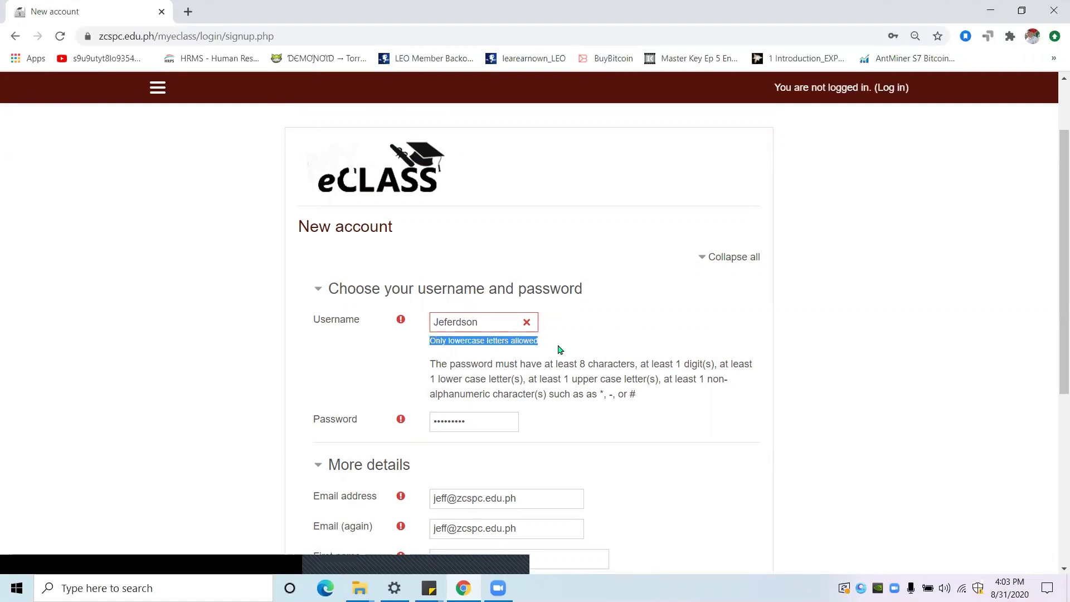
- Replace the username's capital first letter with a lowercase j
{"action": "left_click", "coordinate": [443, 323]}
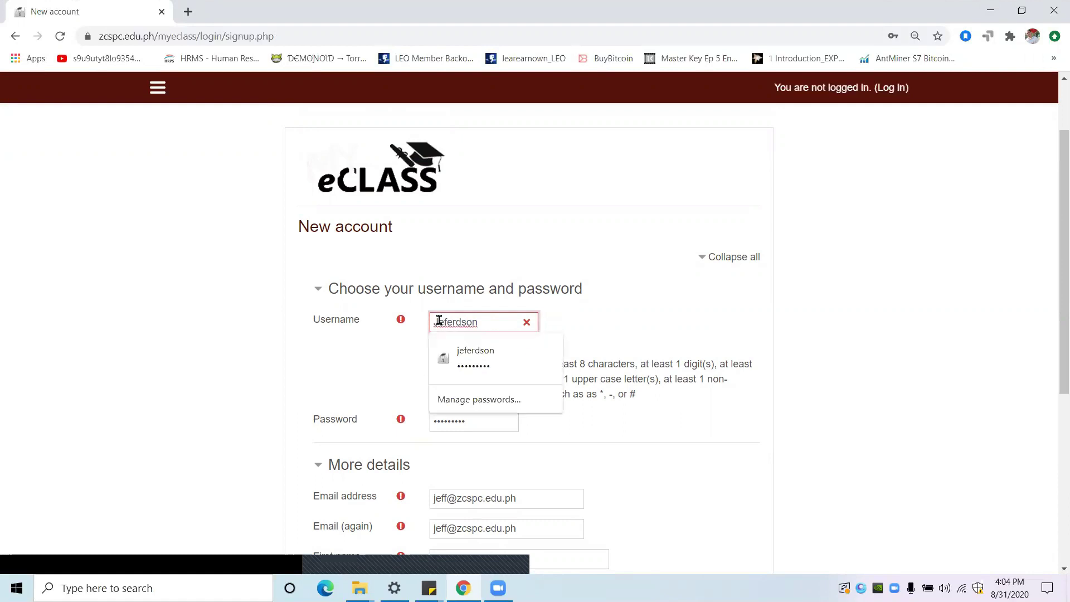
{"action": "left_click", "coordinate": [440, 321]}
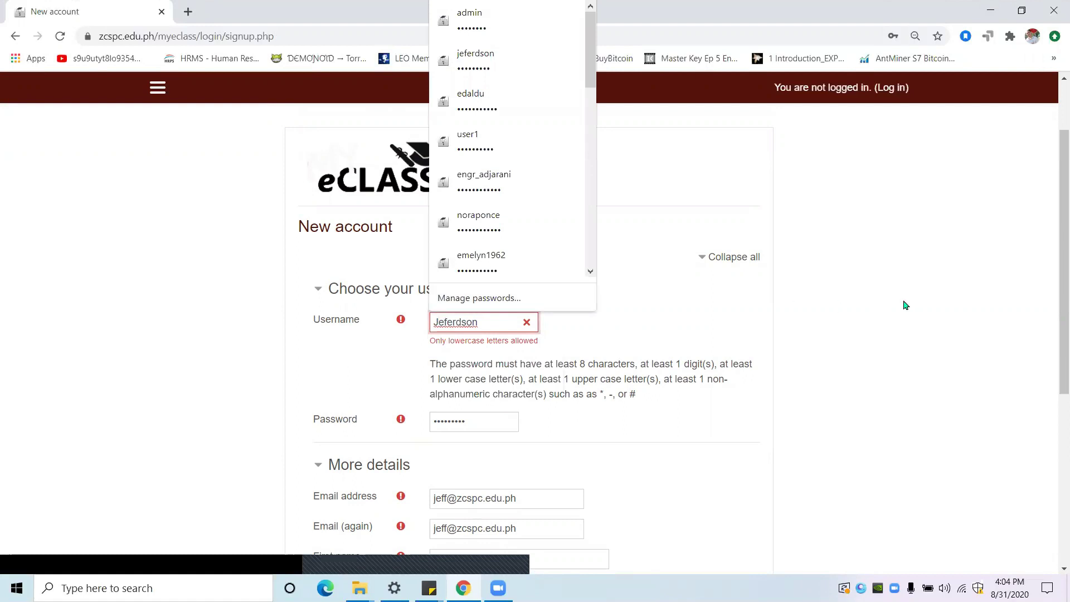
{"action": "key", "text": "BackSpace"}
{"action": "type", "text": "J"}
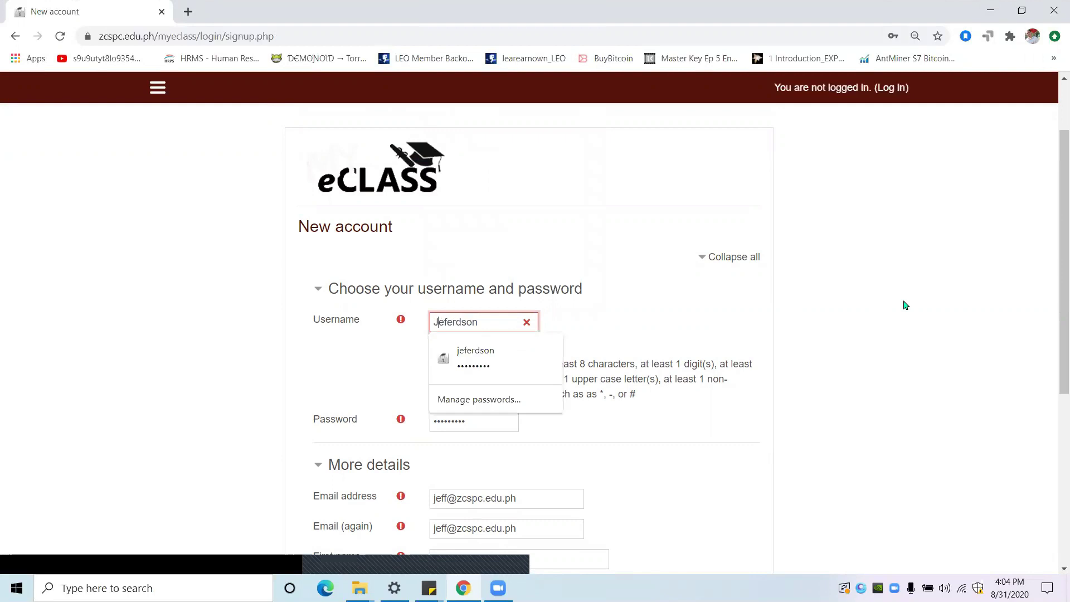
{"action": "key", "text": "BackSpace"}
{"action": "type", "text": "j"}
{"action": "key", "text": "Escape"}
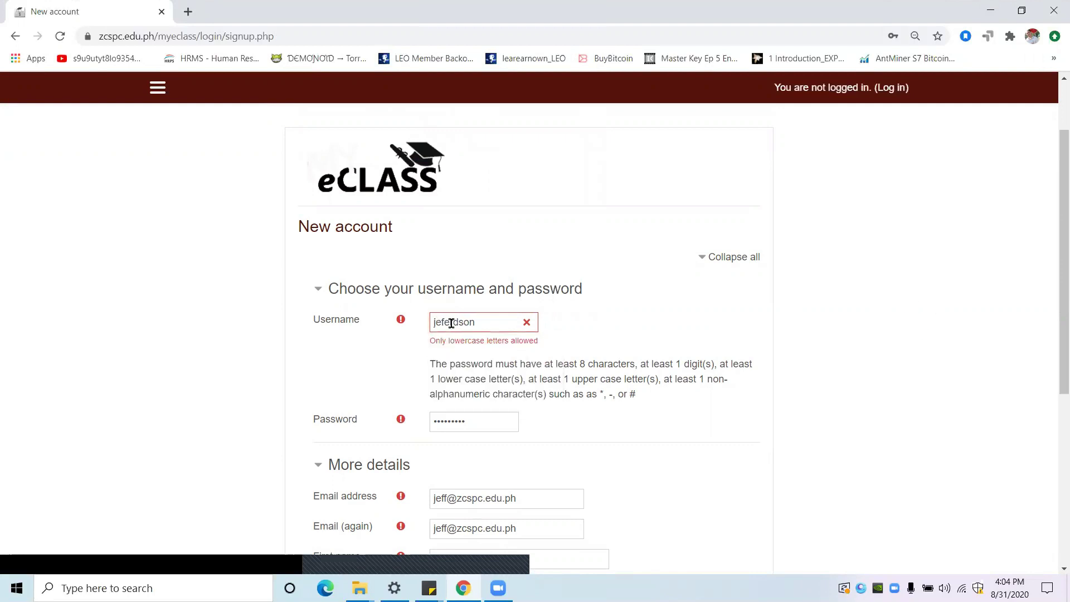
{"action": "left_click_drag", "start_coordinate": [1055, 320], "coordinate": [1055, 348]}
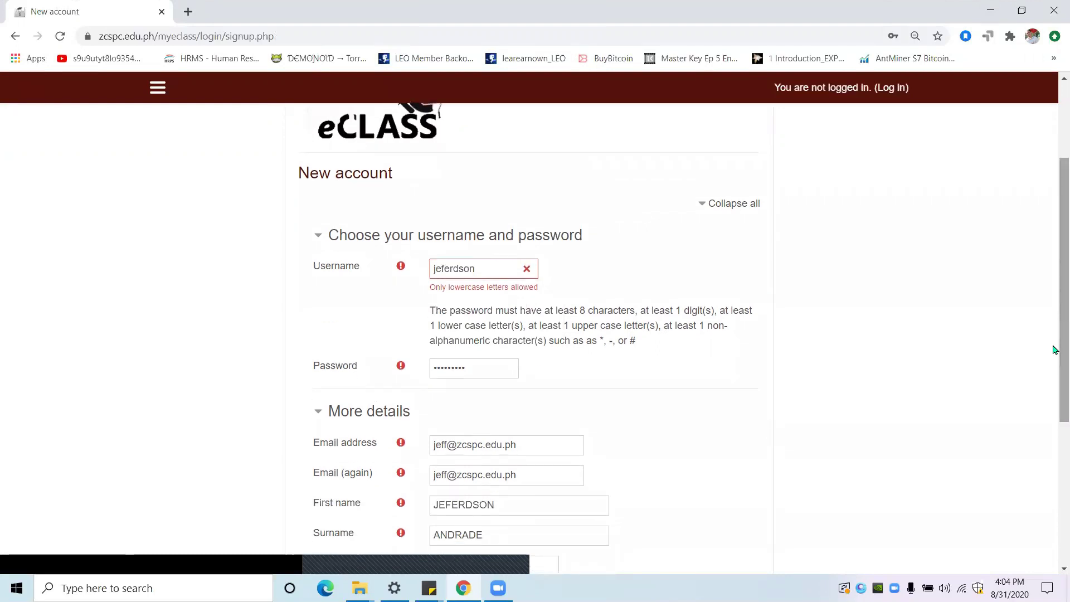
- Tick the reCAPTCHA 'I'm not a robot' box and submit with CREATE MY NEW ACCOUNT
{"action": "left_click", "coordinate": [436, 366]}
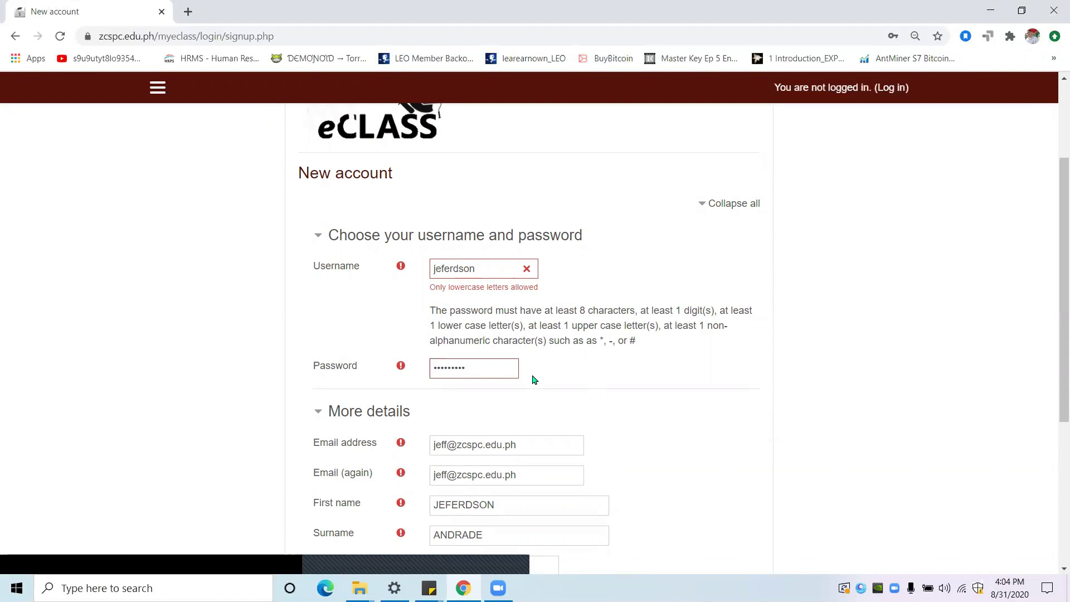
{"action": "left_click_drag", "start_coordinate": [1055, 347], "coordinate": [1054, 406]}
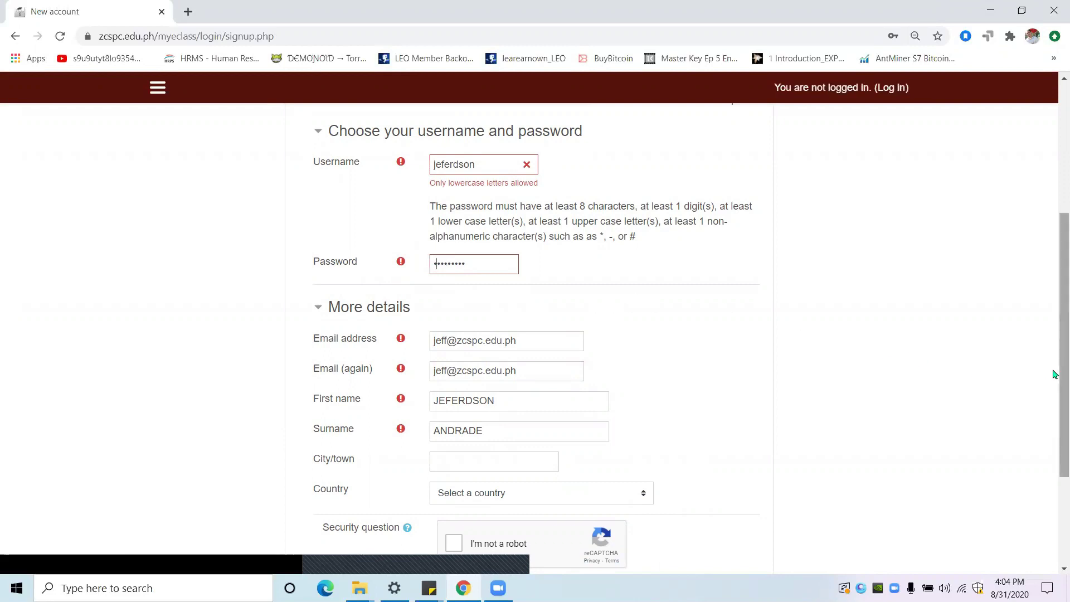
{"action": "left_click_drag", "start_coordinate": [1054, 375], "coordinate": [1053, 432]}
{"action": "left_click", "coordinate": [452, 427]}
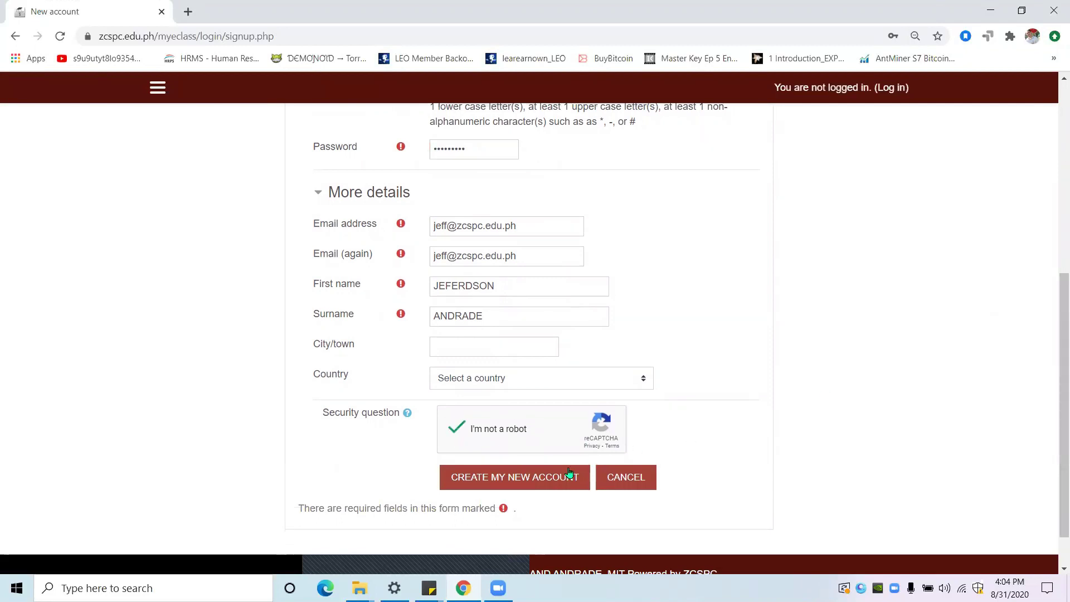
{"action": "left_click", "coordinate": [534, 480]}
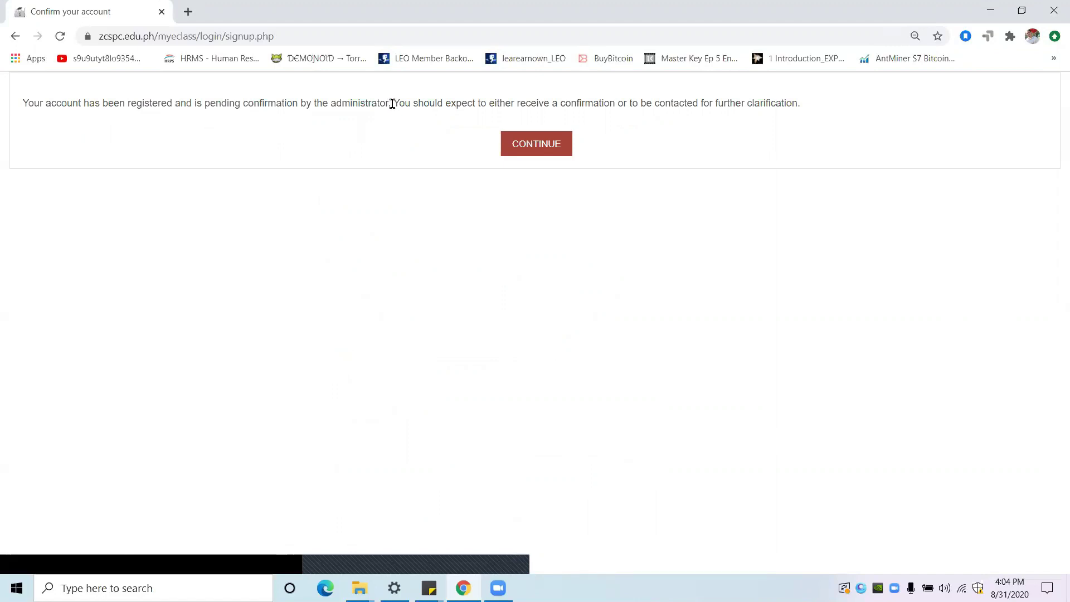
- Continue past the pending-confirmation notice to the MyeClass home page banner
{"action": "left_click_drag", "start_coordinate": [392, 104], "coordinate": [14, 105]}
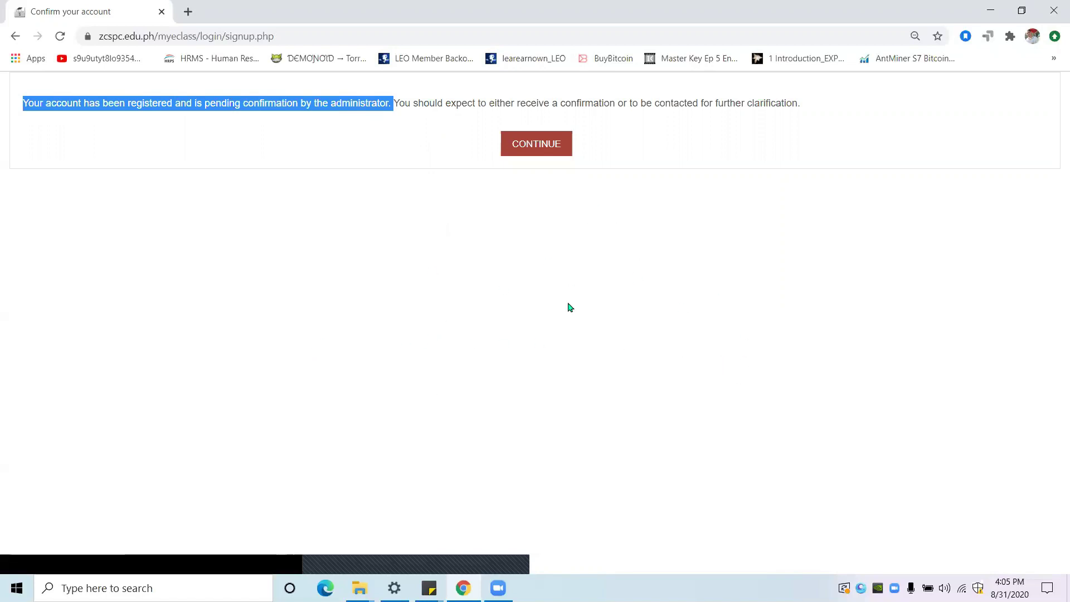
{"action": "left_click", "coordinate": [533, 146]}
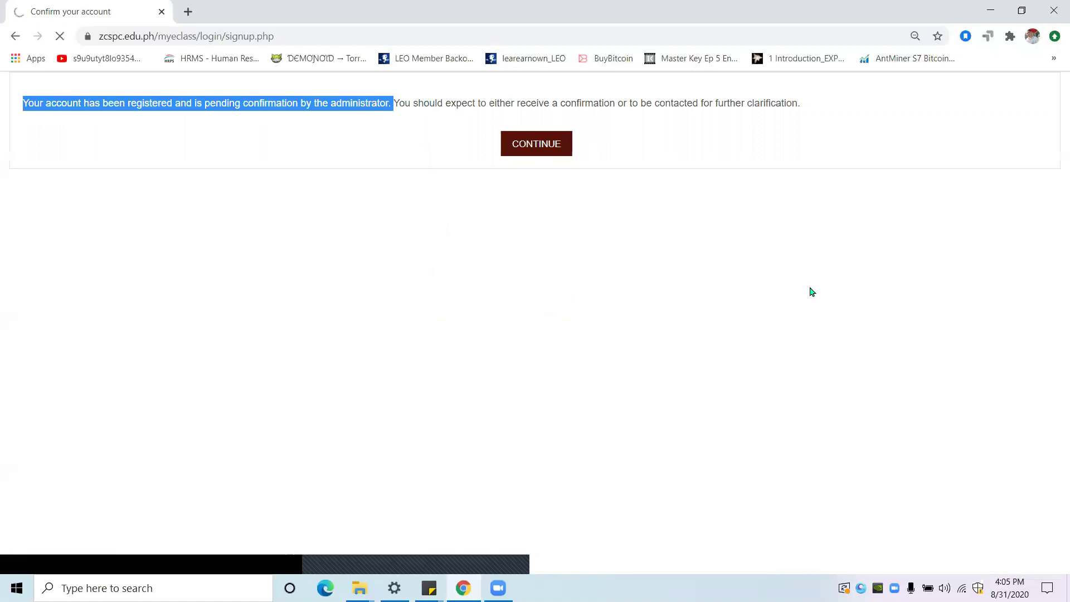
{"action": "scroll", "coordinate": [654, 249], "scroll_direction": "down", "scroll_amount": 12}
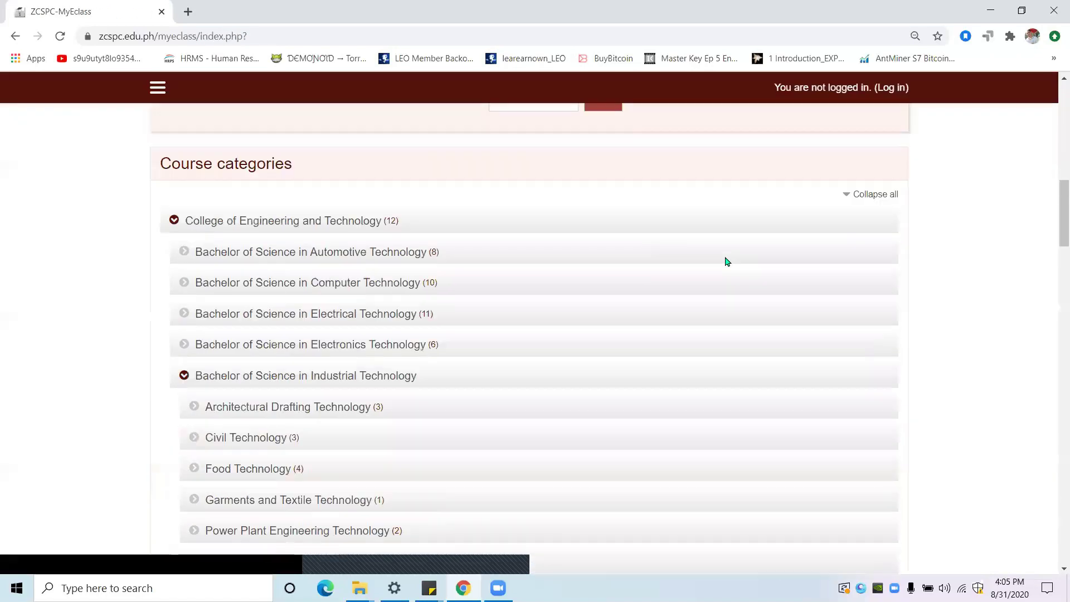
{"action": "scroll", "coordinate": [723, 258], "scroll_direction": "up", "scroll_amount": 12}
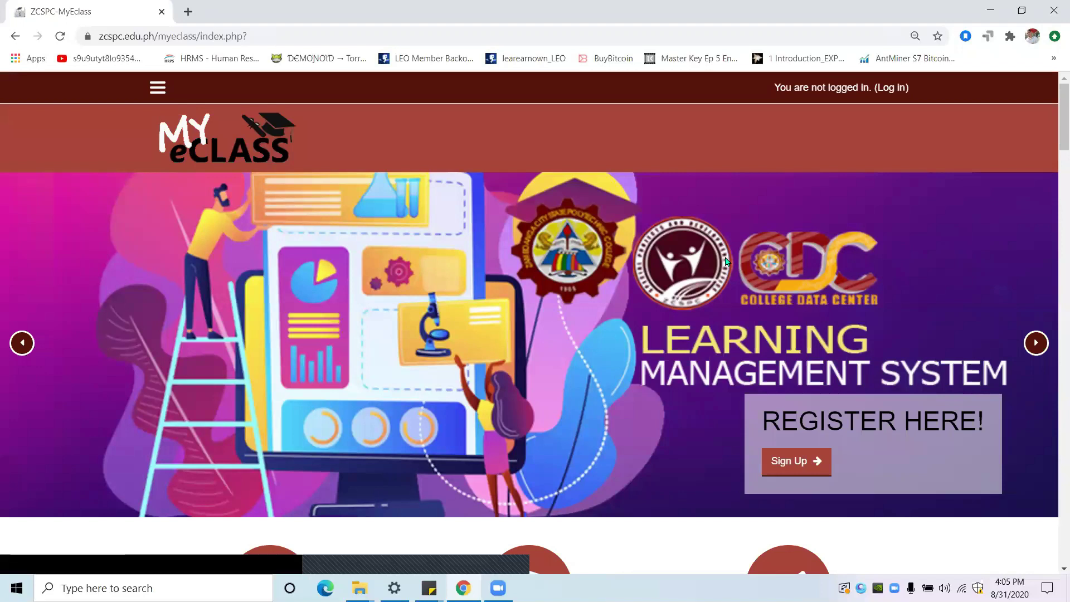
- Log in with the autofilled new-account credentials and review the 'You need to confirm your account' notice
{"action": "left_click", "coordinate": [895, 88]}
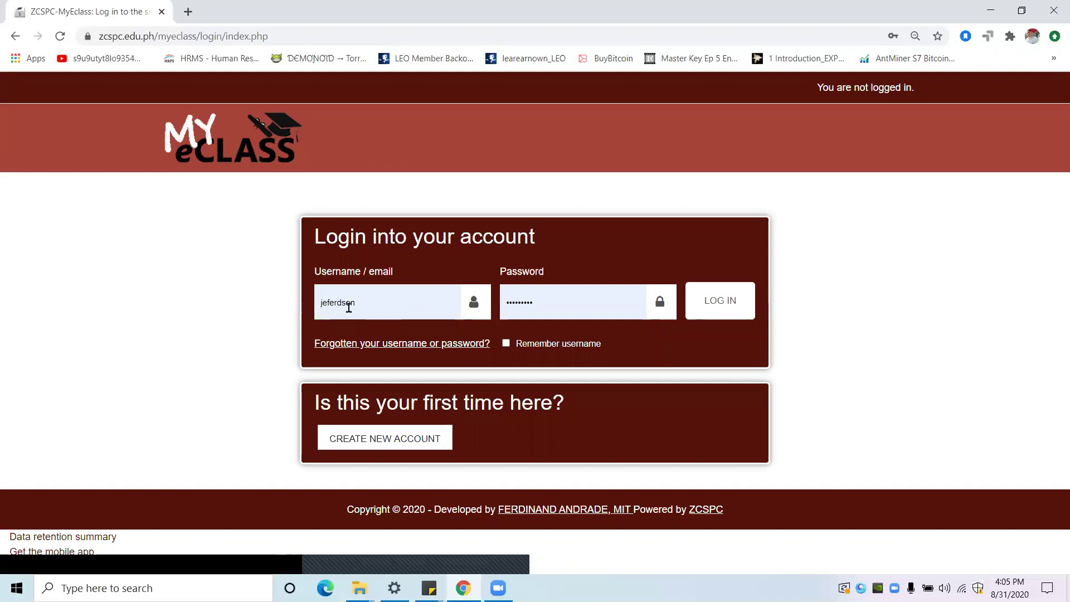
{"action": "left_click", "coordinate": [720, 301]}
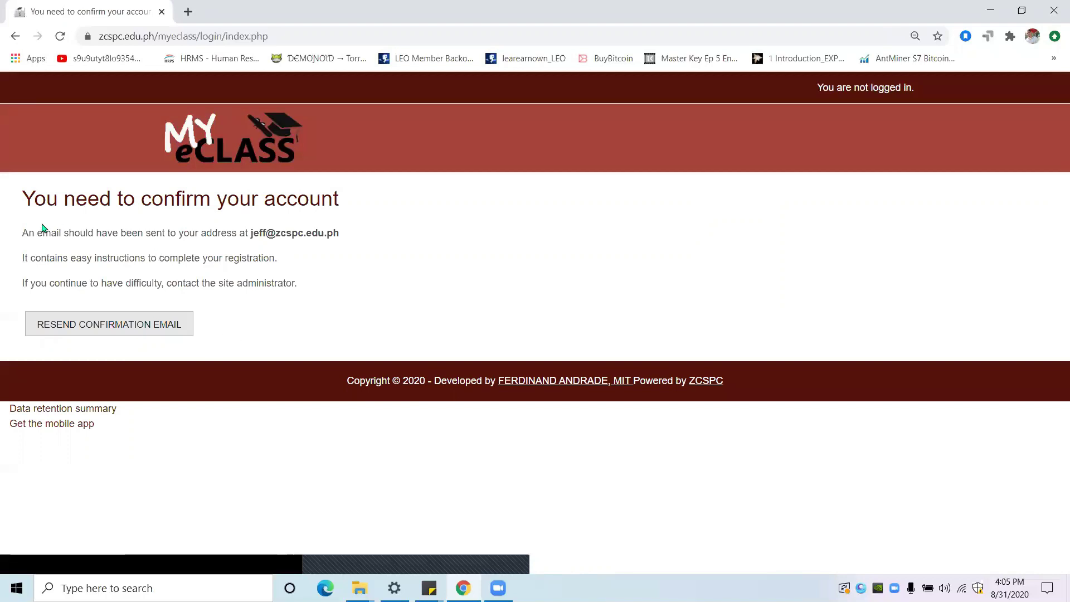
{"action": "left_click_drag", "start_coordinate": [23, 200], "coordinate": [394, 202]}
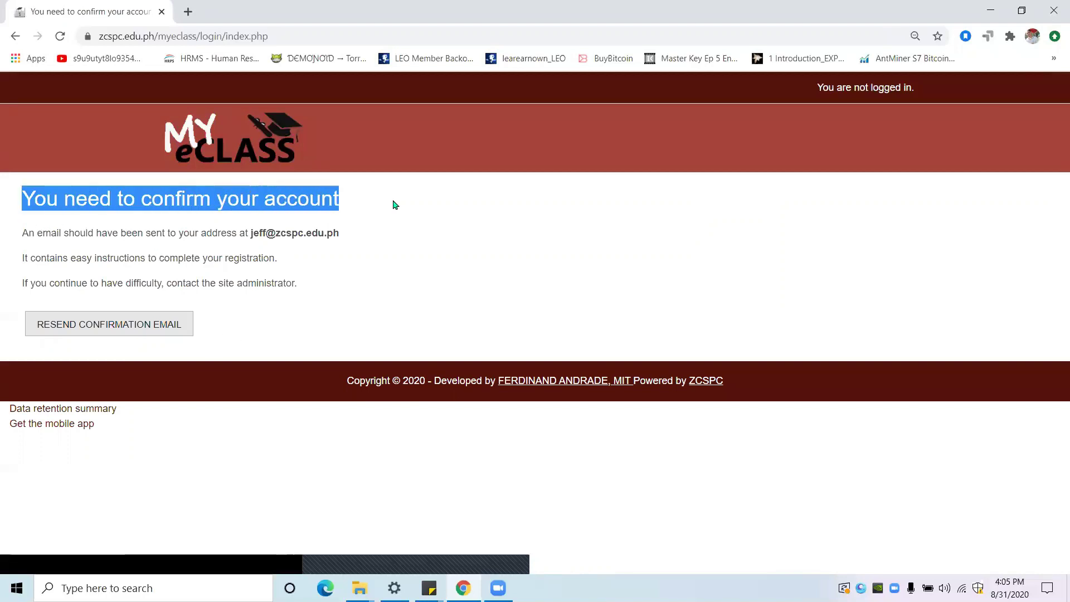
{"action": "left_click", "coordinate": [419, 280]}
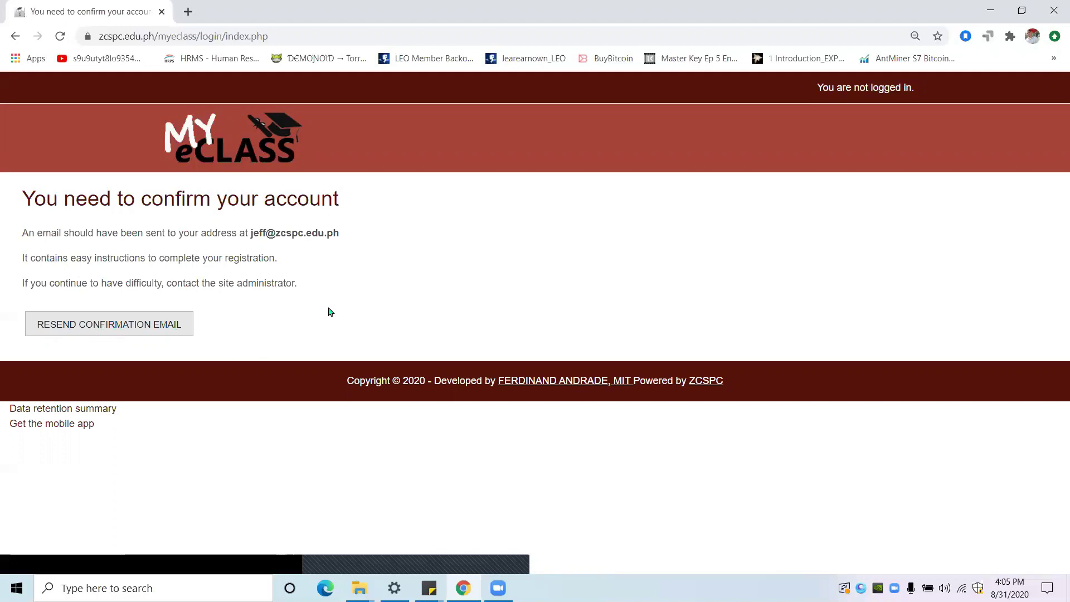
{"action": "left_click_drag", "start_coordinate": [22, 195], "coordinate": [327, 273]}
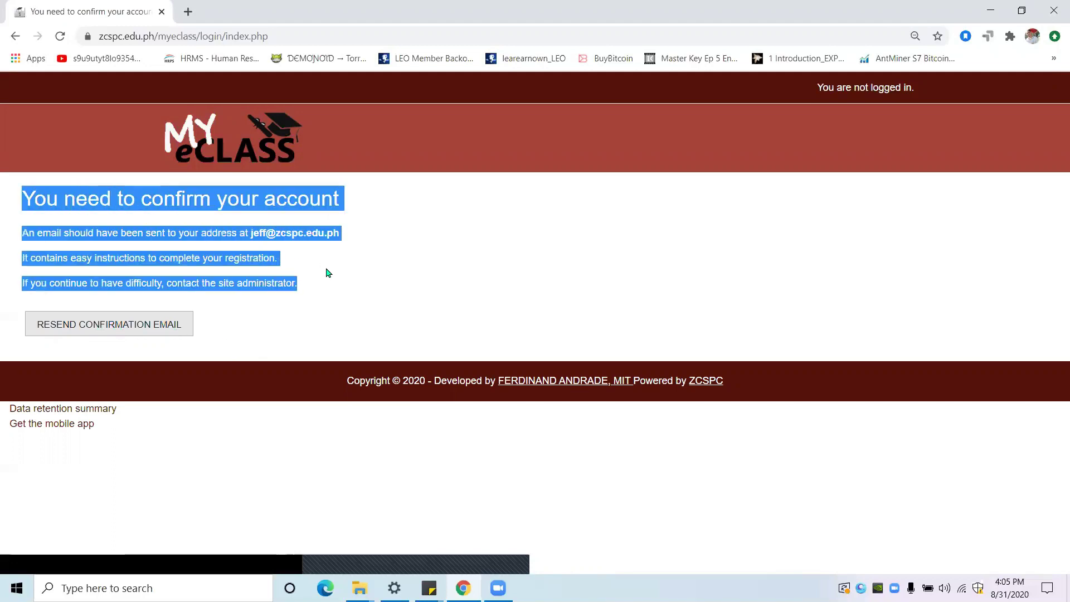
{"action": "left_click", "coordinate": [311, 302]}
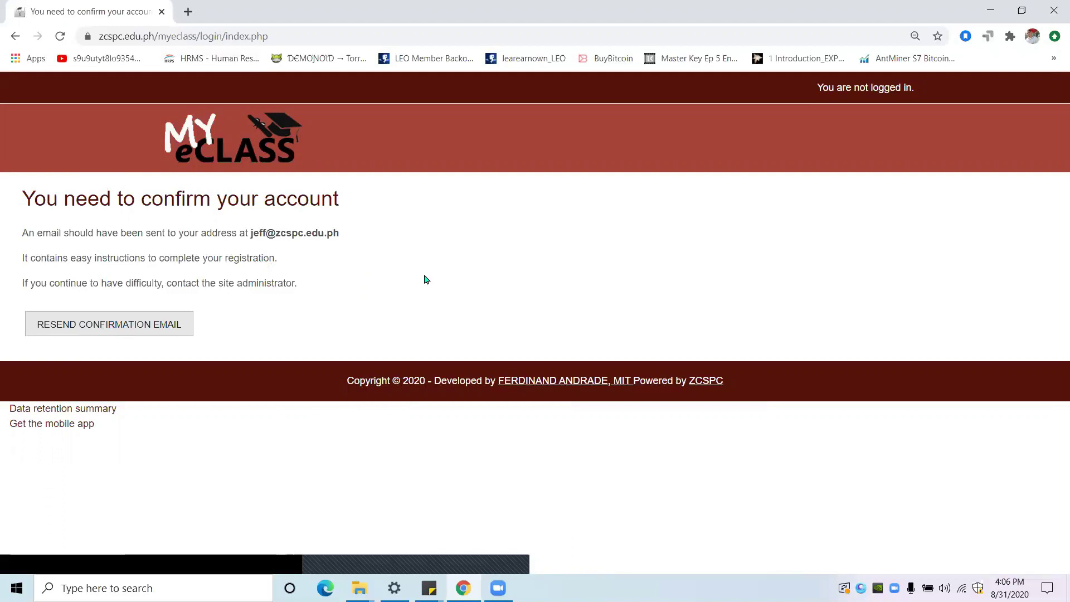
- Replace '/login/index.php' in the address with a trailing slash to load the MyeClass home page
{"action": "left_click", "coordinate": [170, 29]}
{"action": "left_click", "coordinate": [244, 39]}
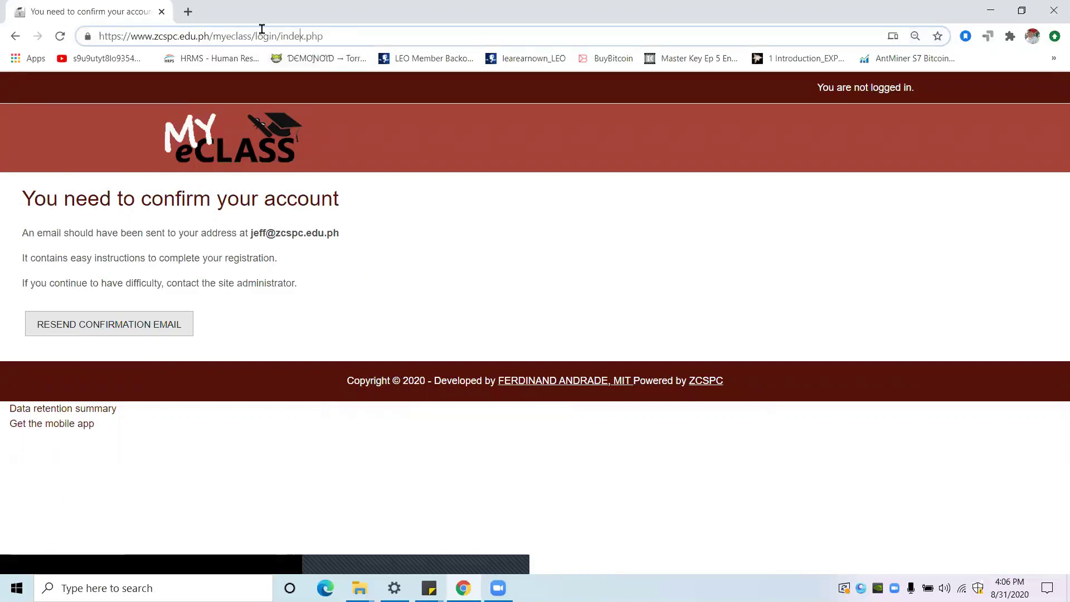
{"action": "left_click_drag", "start_coordinate": [251, 36], "coordinate": [407, 36]}
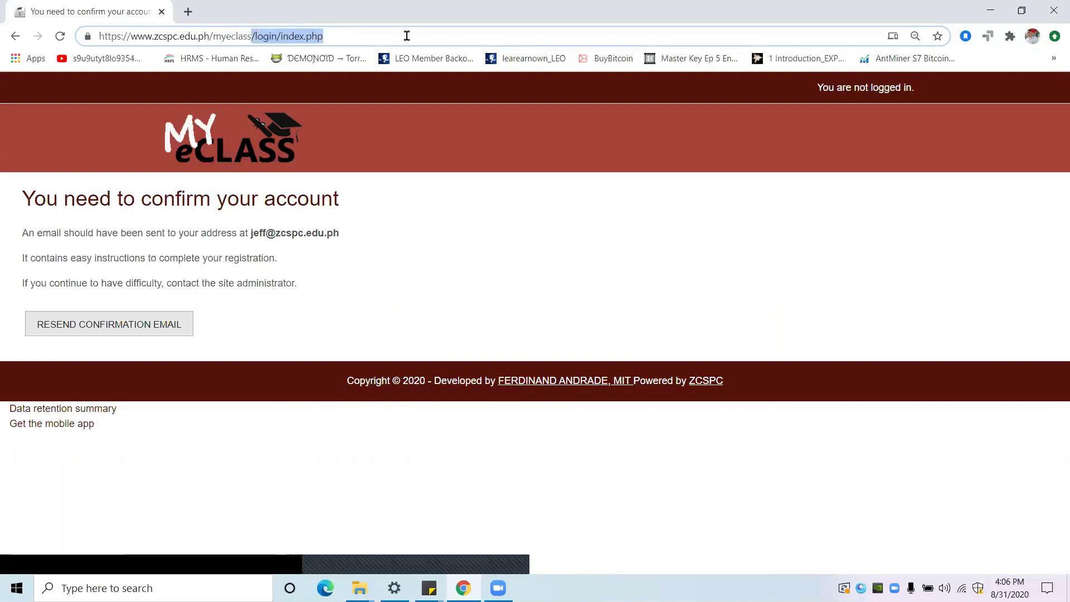
{"action": "key", "text": "BackSpace"}
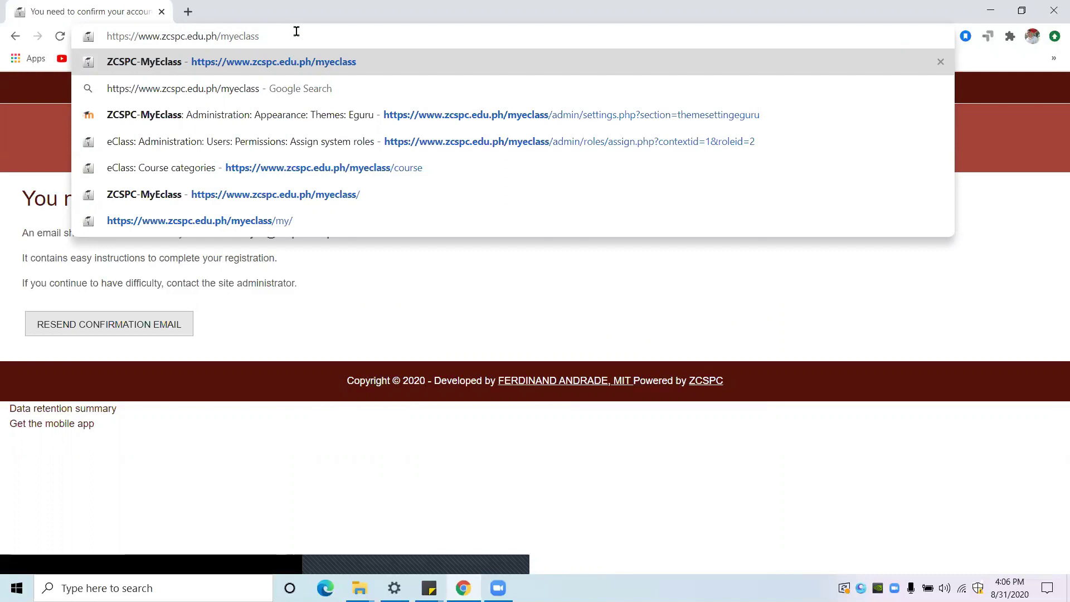
{"action": "type", "text": "/"}
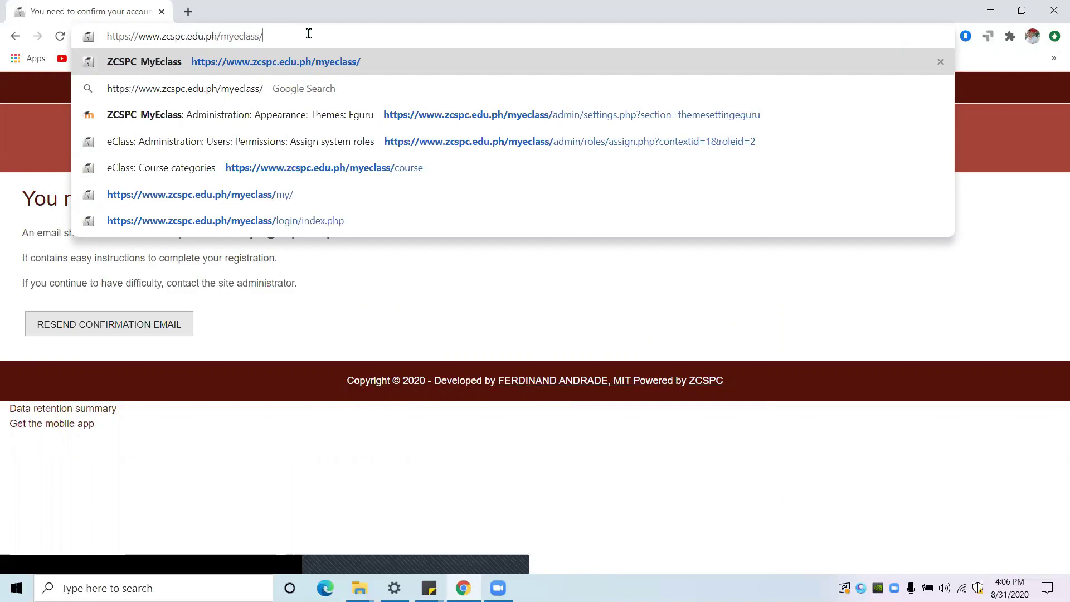
{"action": "key", "text": "Return"}
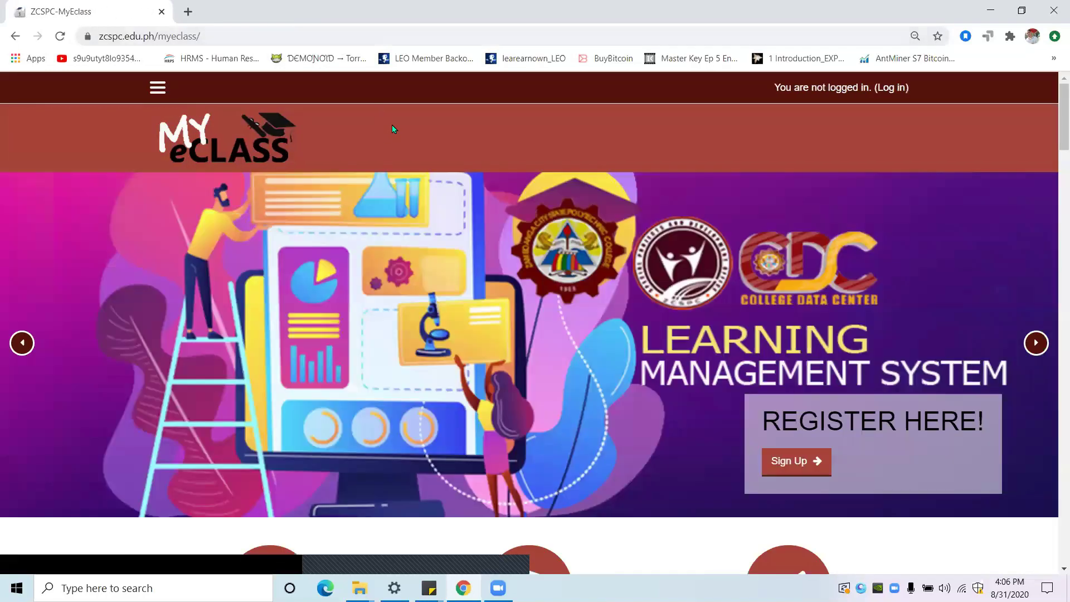